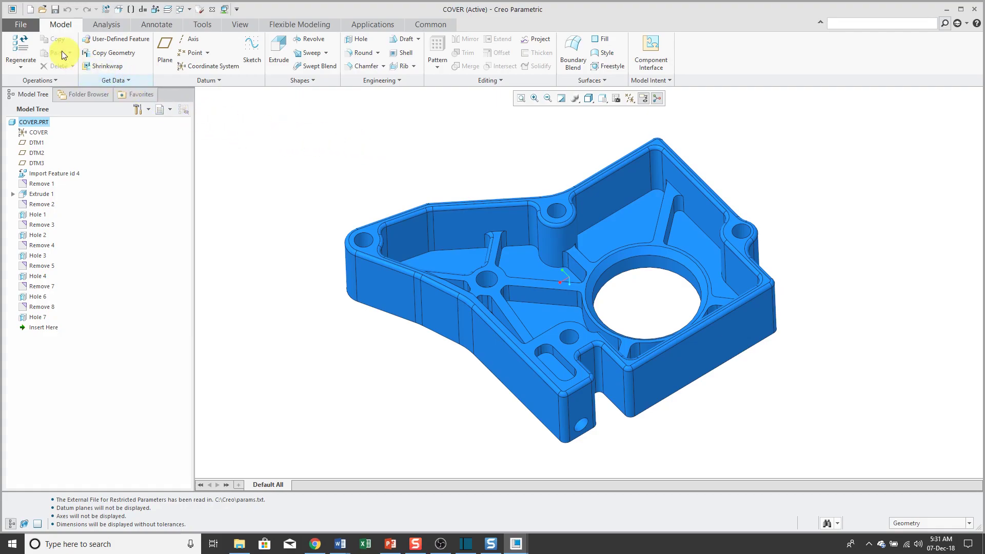
# - Open COVER's material browser at Standard-Materials_Granta-Design > Ferrous_metals
pyautogui.click(23, 25)
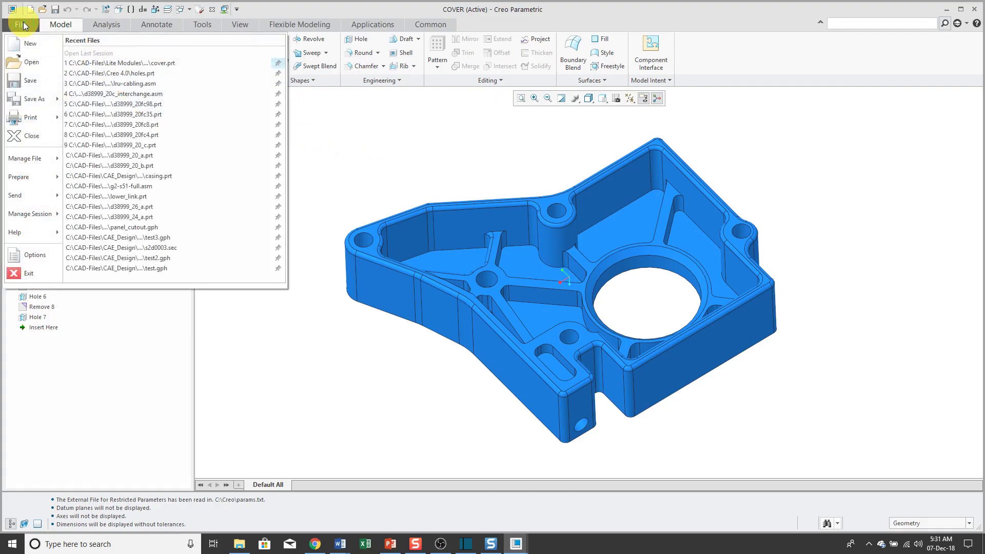
pyautogui.moveTo(30, 176)
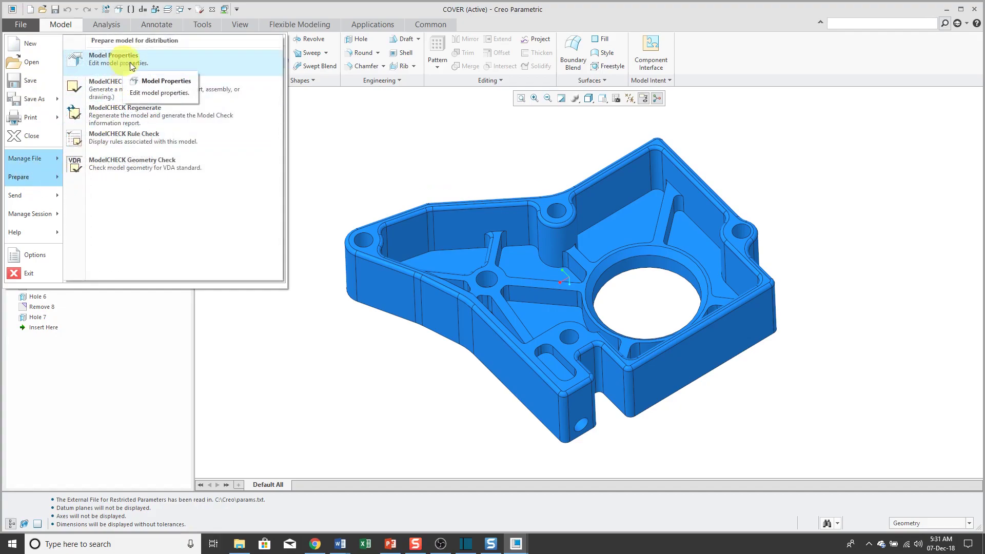
pyautogui.click(348, 168)
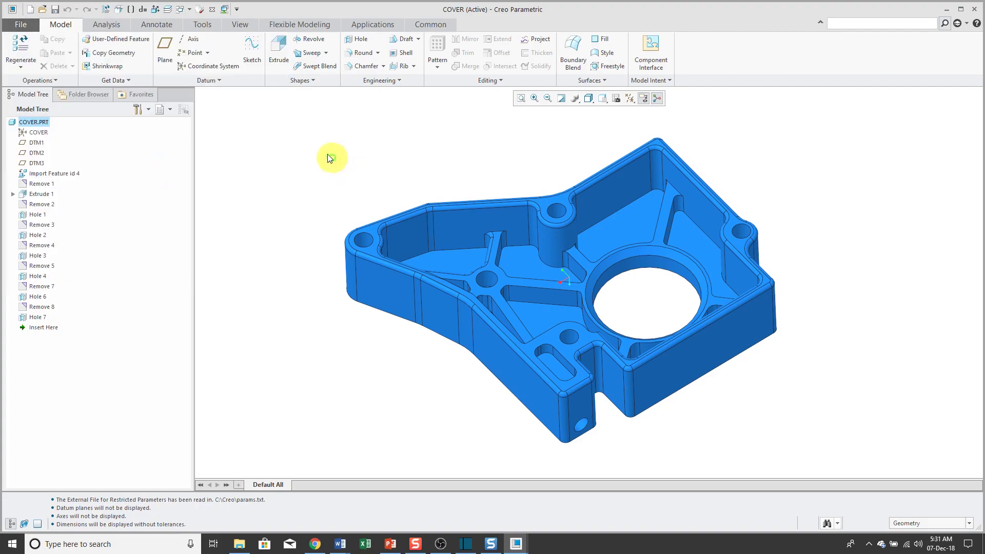
pyautogui.click(119, 10)
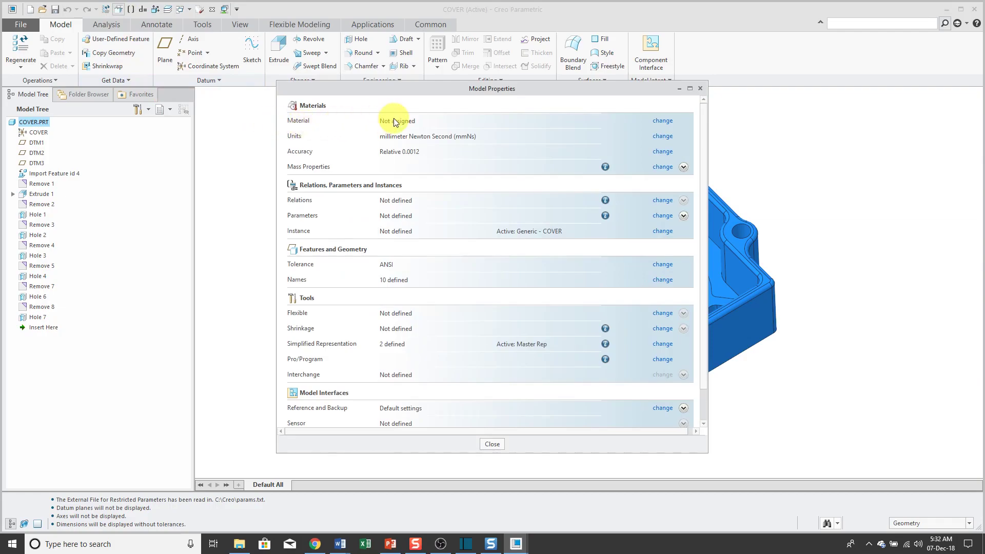
pyautogui.click(663, 122)
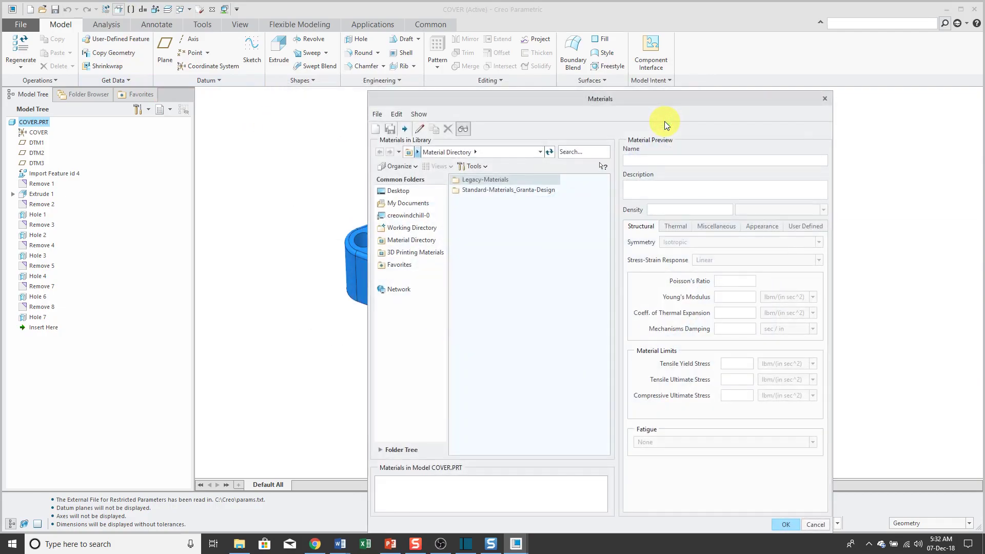
pyautogui.moveTo(578, 97); pyautogui.dragTo(426, 46)
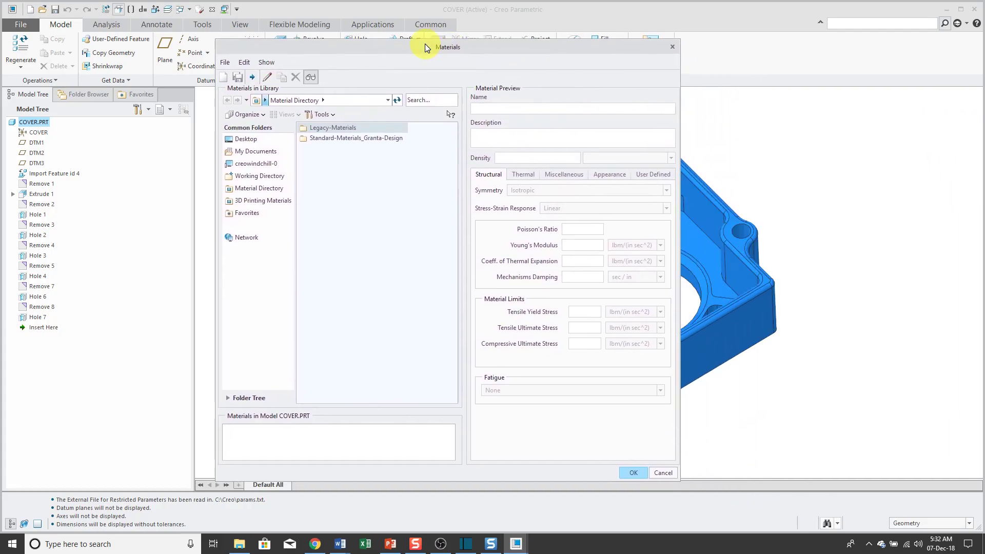
pyautogui.doubleClick(365, 138)
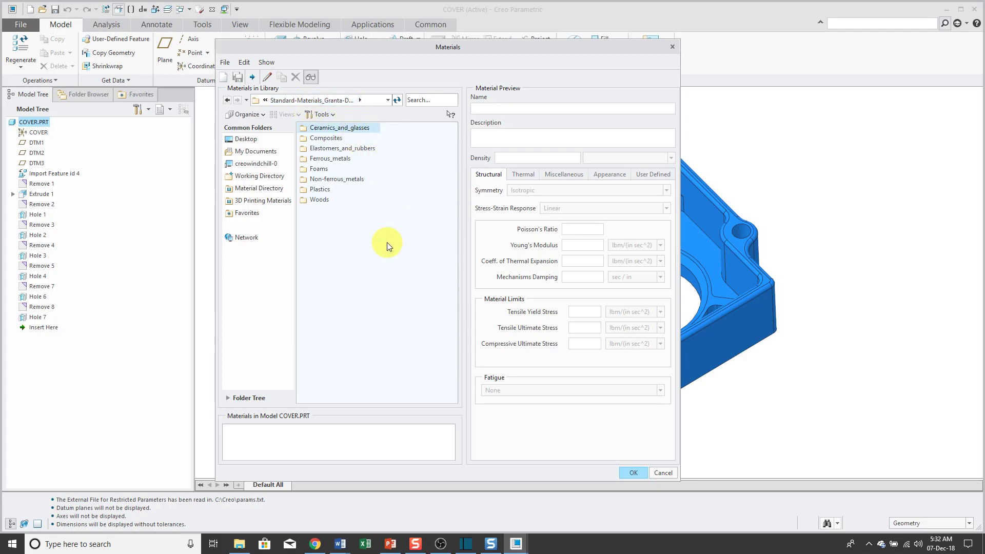
pyautogui.doubleClick(341, 159)
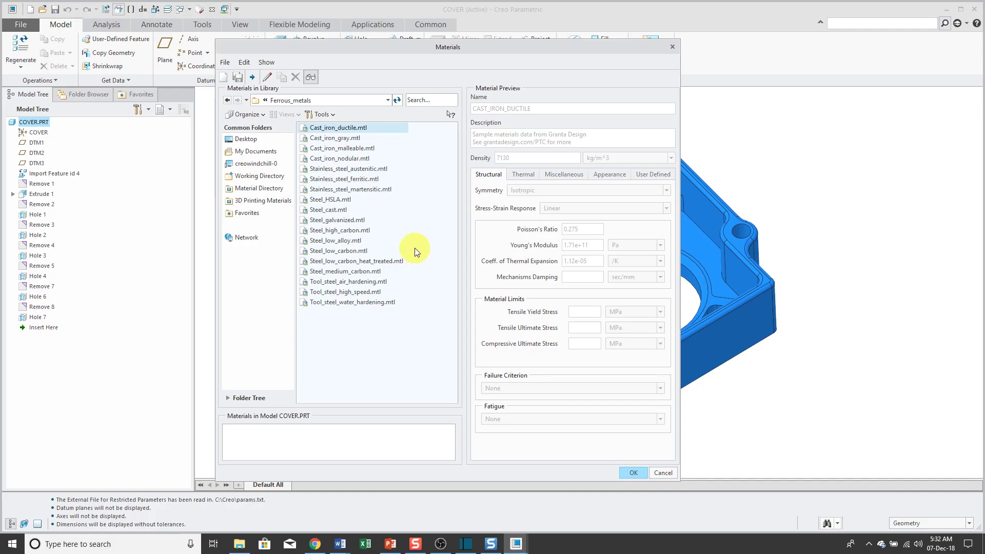
# - Add Steel_cast.mtl and Steel_low_alloy.mtl to the COVER part's materials
pyautogui.click(344, 212)
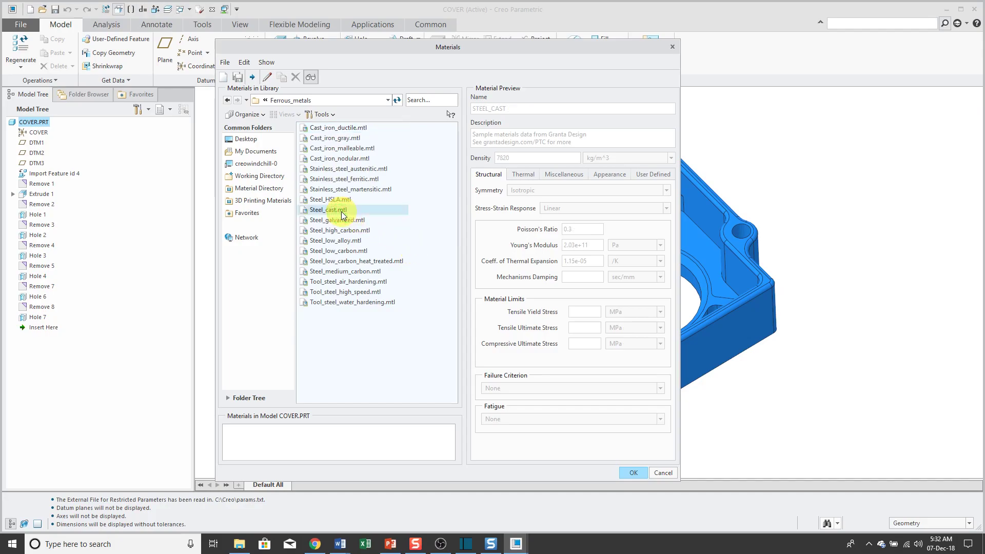
pyautogui.rightClick(342, 212)
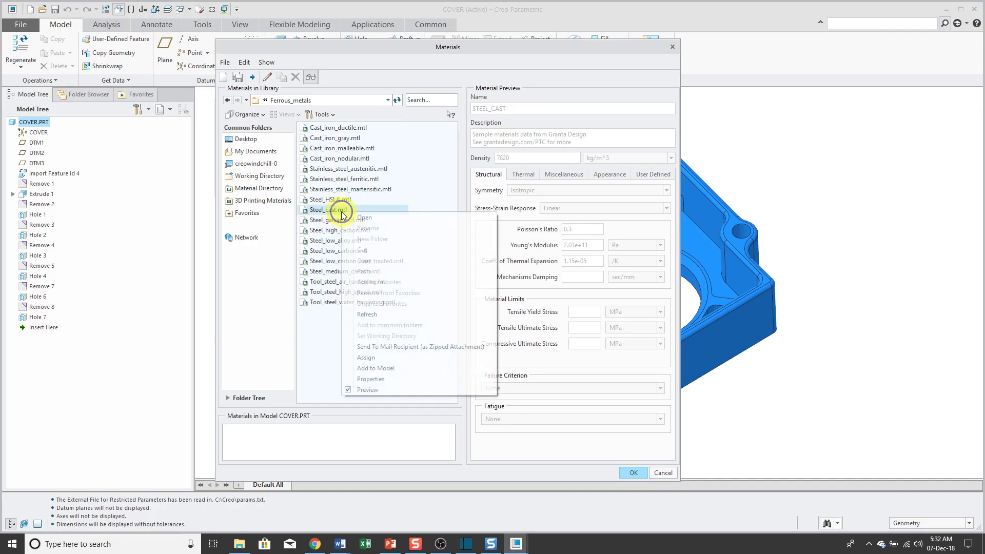
pyautogui.click(386, 368)
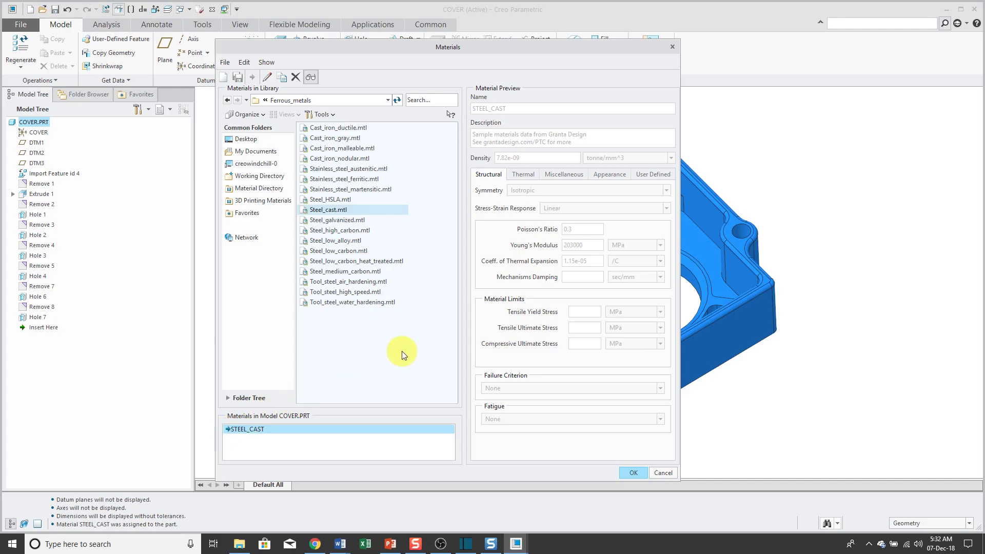
pyautogui.click(343, 242)
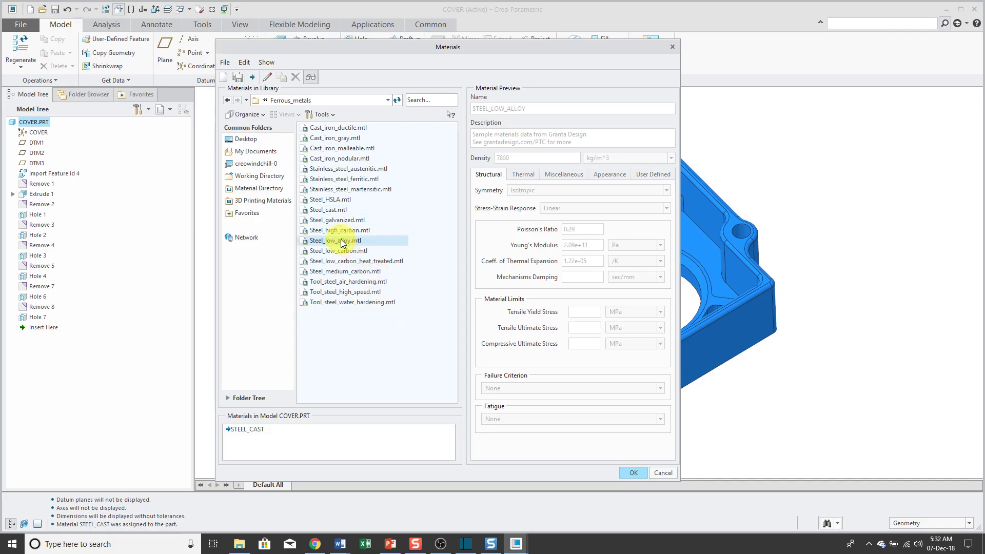
pyautogui.rightClick(342, 241)
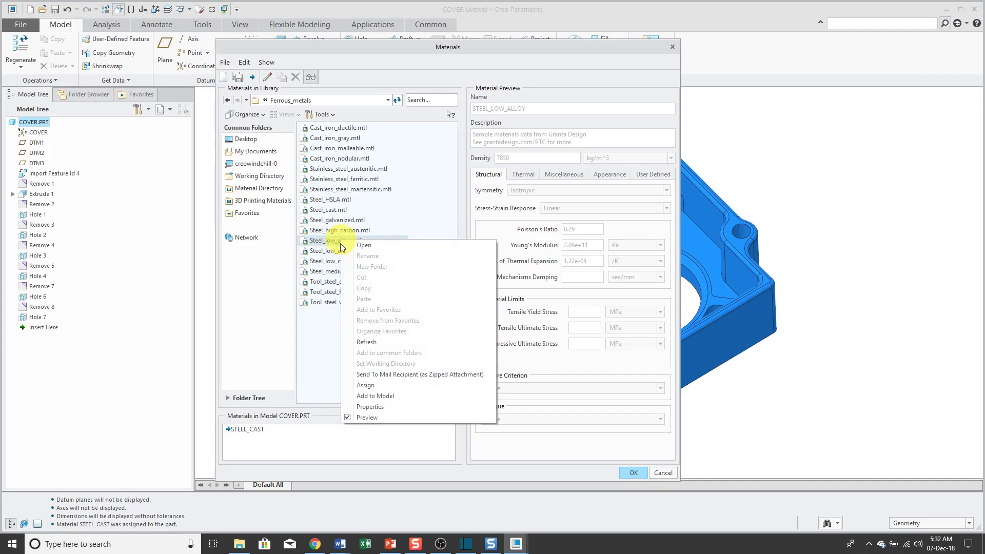
pyautogui.click(375, 395)
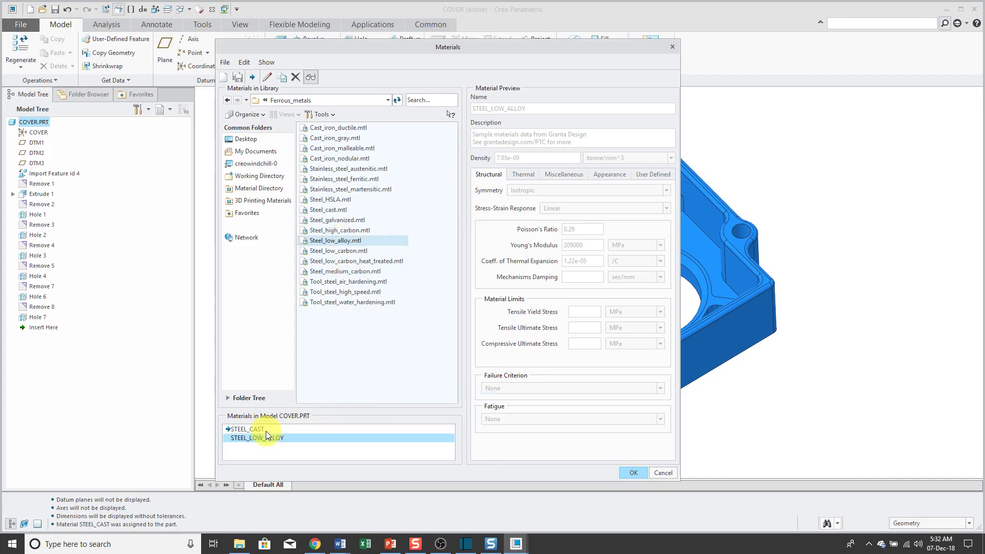
# - Assign STEEL_LOW_ALLOY from the Model Tree Materials node, replacing STEEL_CAST on COVER
pyautogui.click(633, 472)
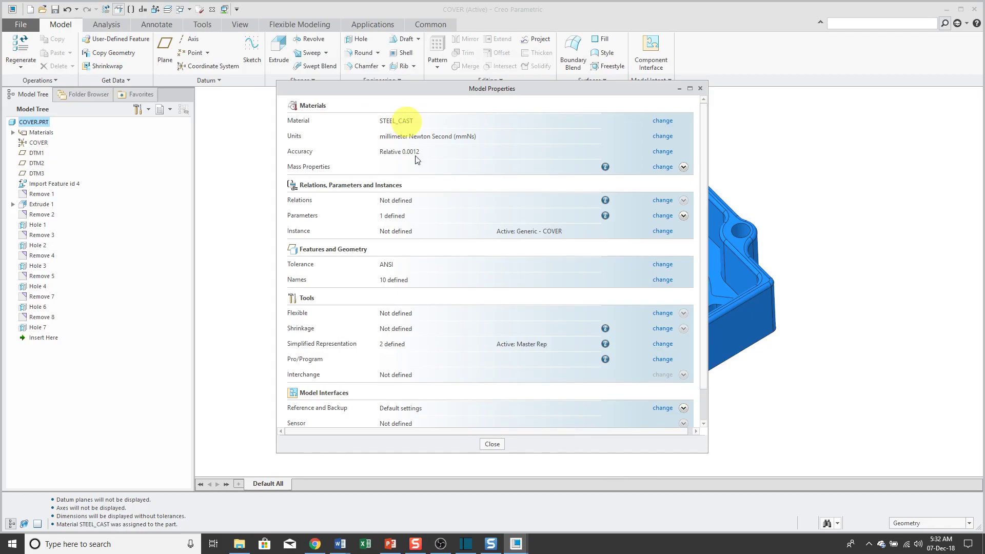
pyautogui.click(496, 445)
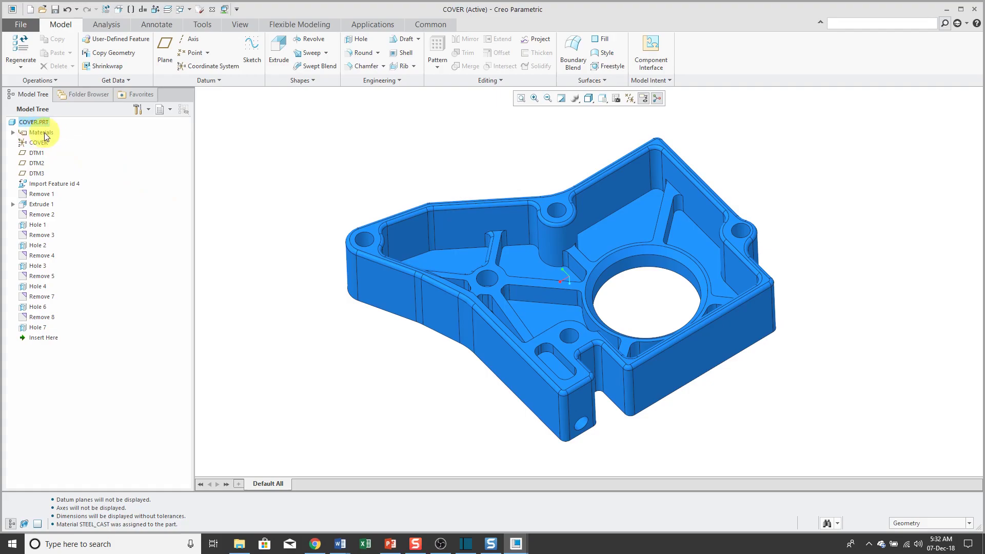
pyautogui.click(13, 132)
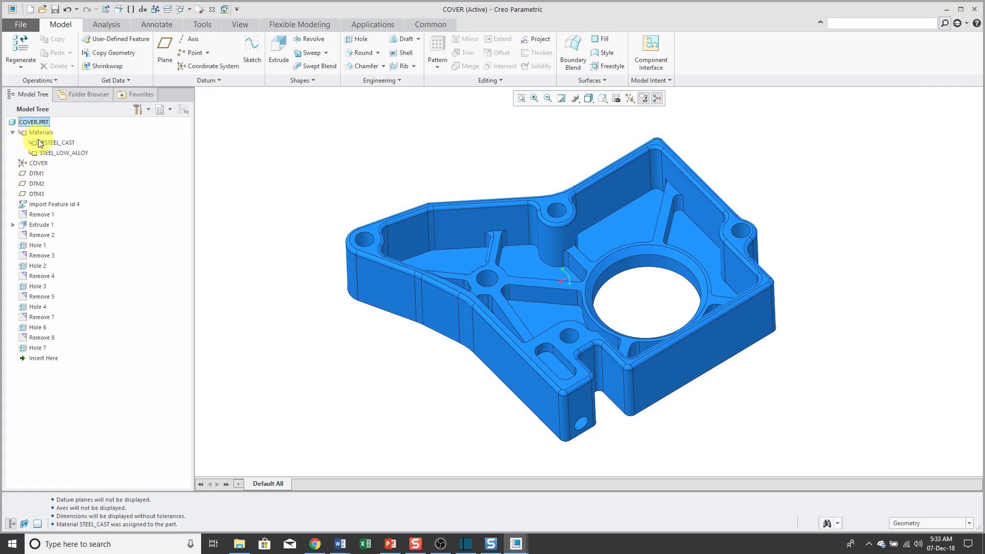
pyautogui.click(66, 154)
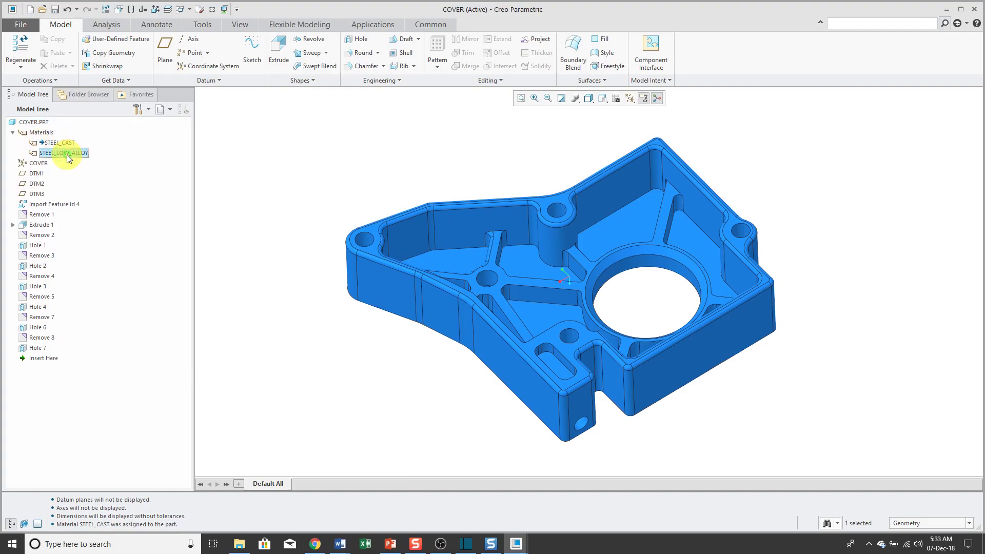
pyautogui.rightClick(67, 155)
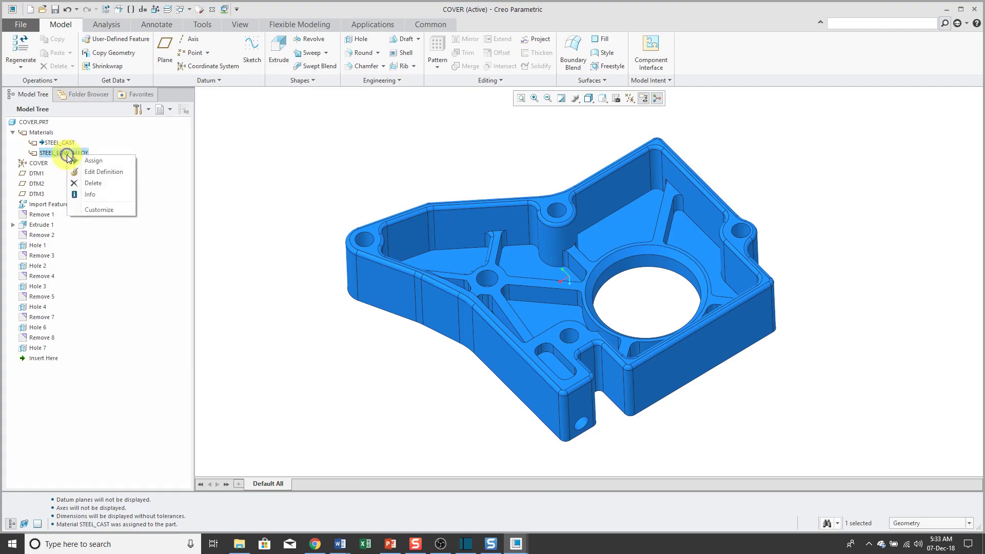
pyautogui.click(93, 162)
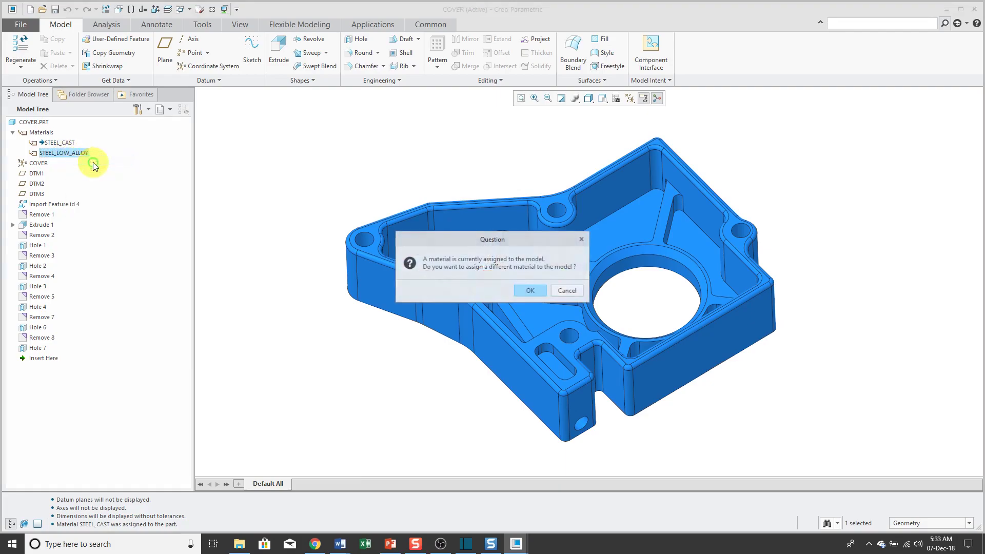
pyautogui.click(533, 290)
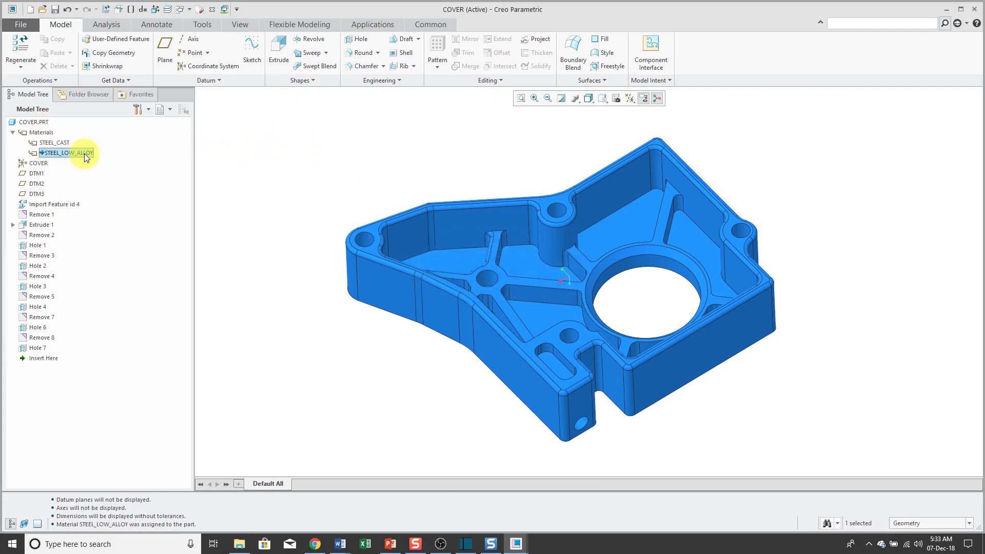
pyautogui.click(146, 112)
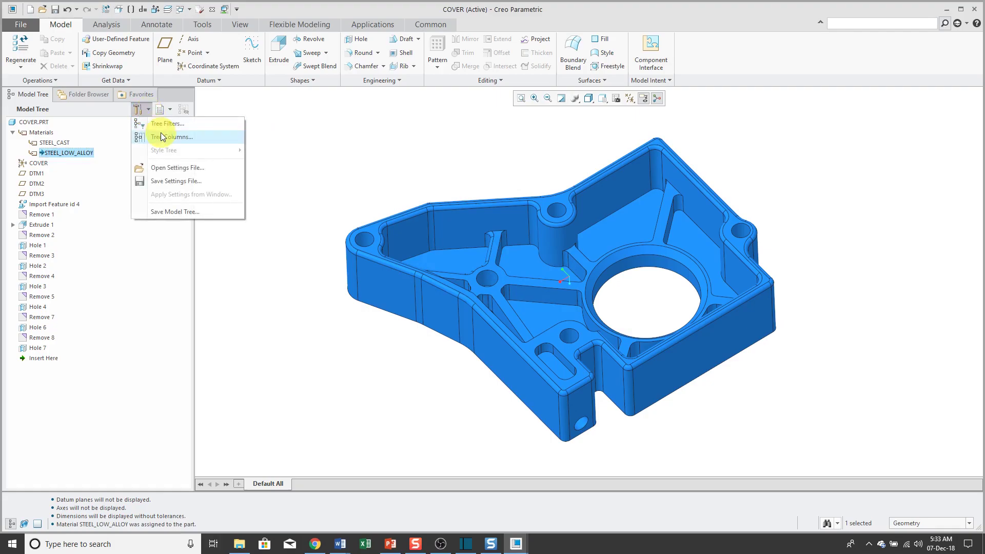
pyautogui.click(161, 125)
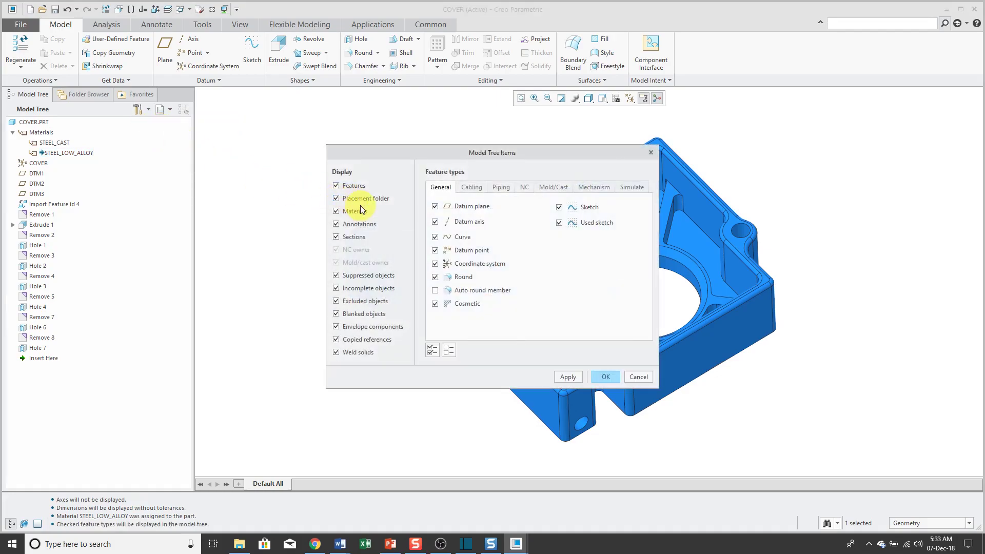
pyautogui.click(353, 211)
pyautogui.click(575, 377)
pyautogui.click(357, 211)
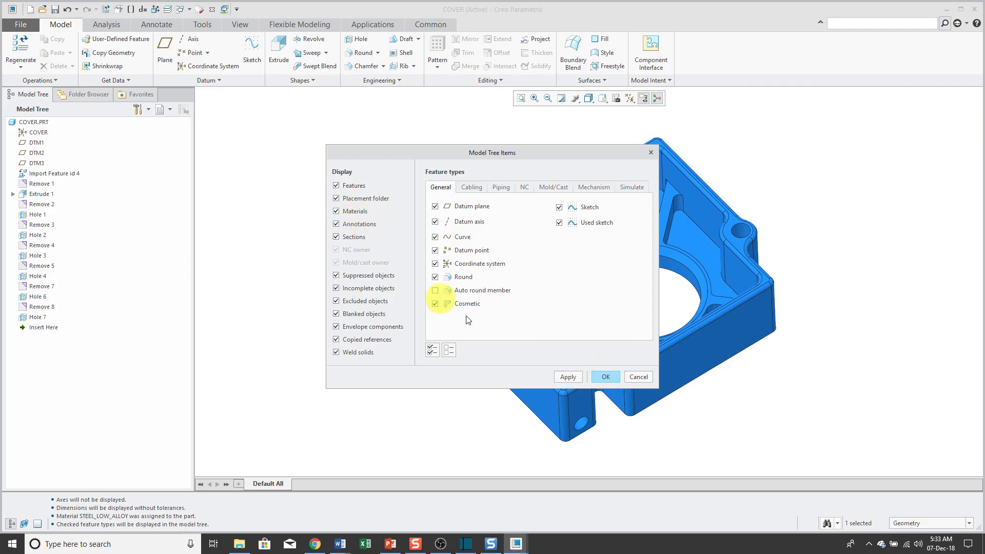
pyautogui.click(579, 378)
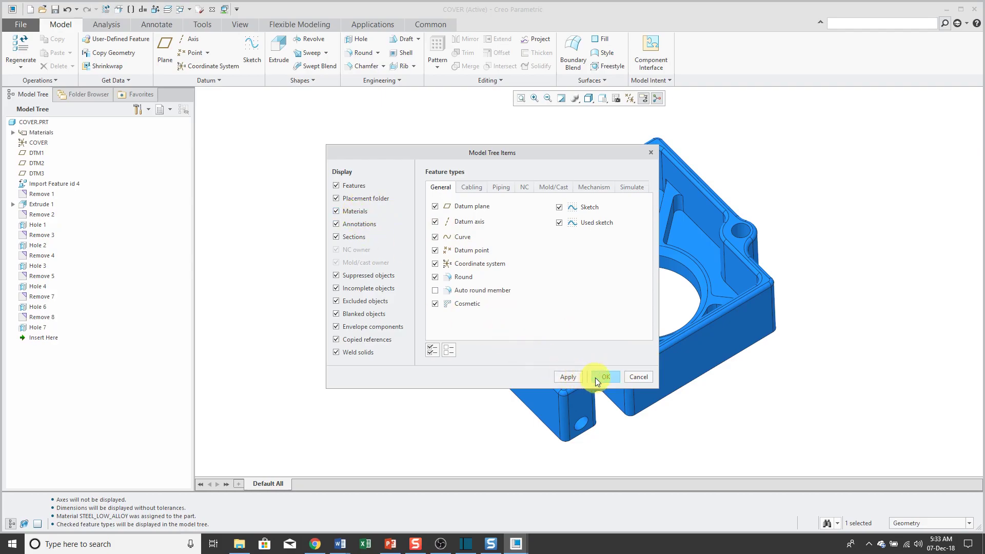
pyautogui.click(595, 377)
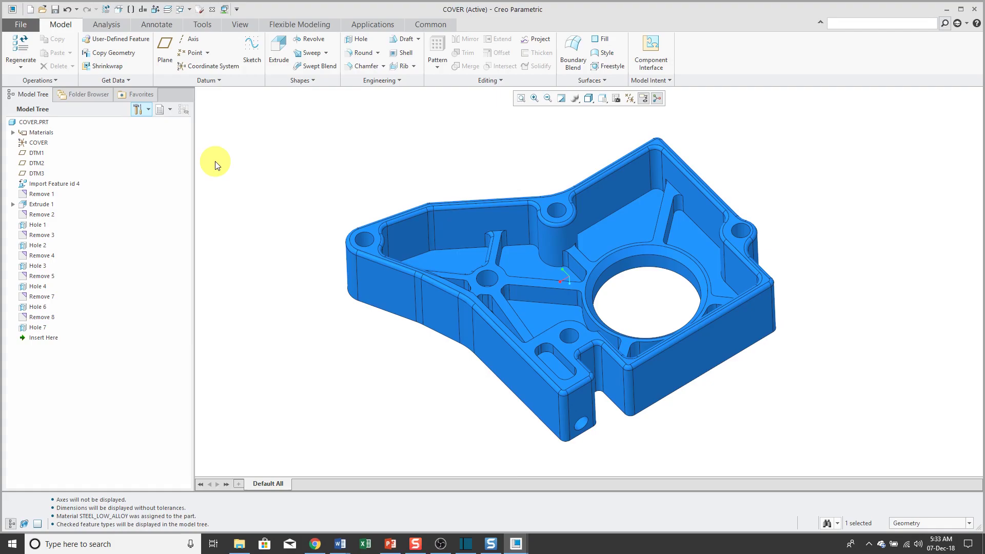
# - Define COVER as flexible, with its material as the varied item
pyautogui.click(118, 11)
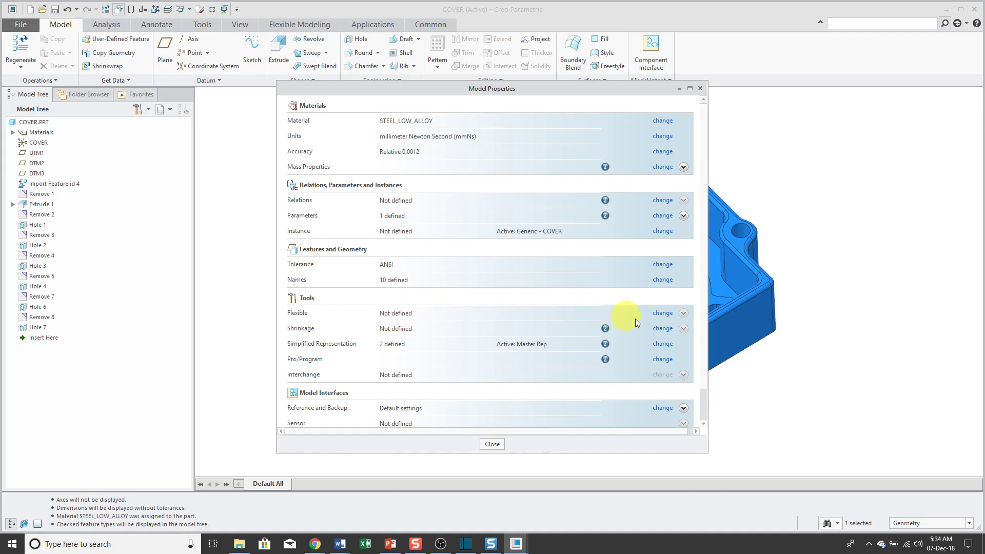
pyautogui.click(665, 313)
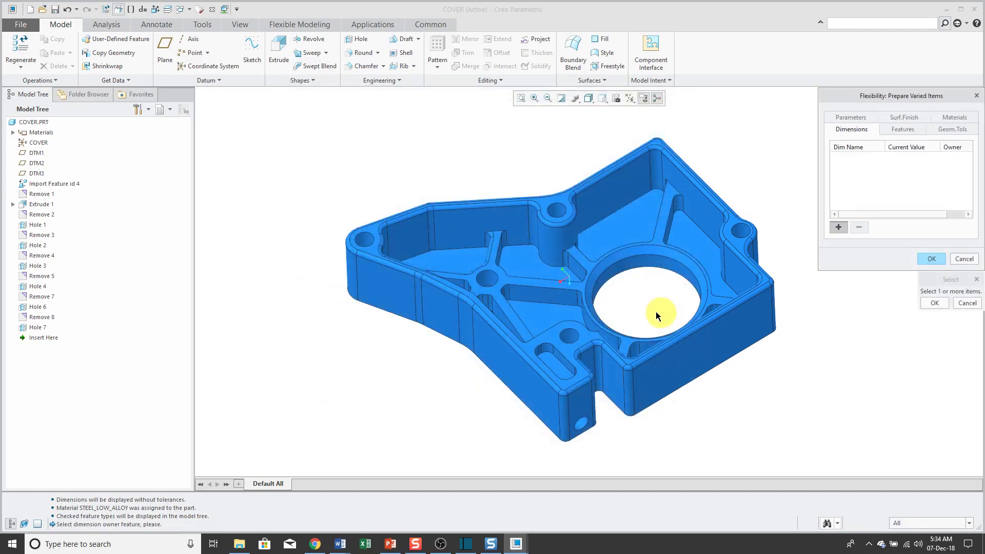
pyautogui.moveTo(910, 96); pyautogui.dragTo(533, 121)
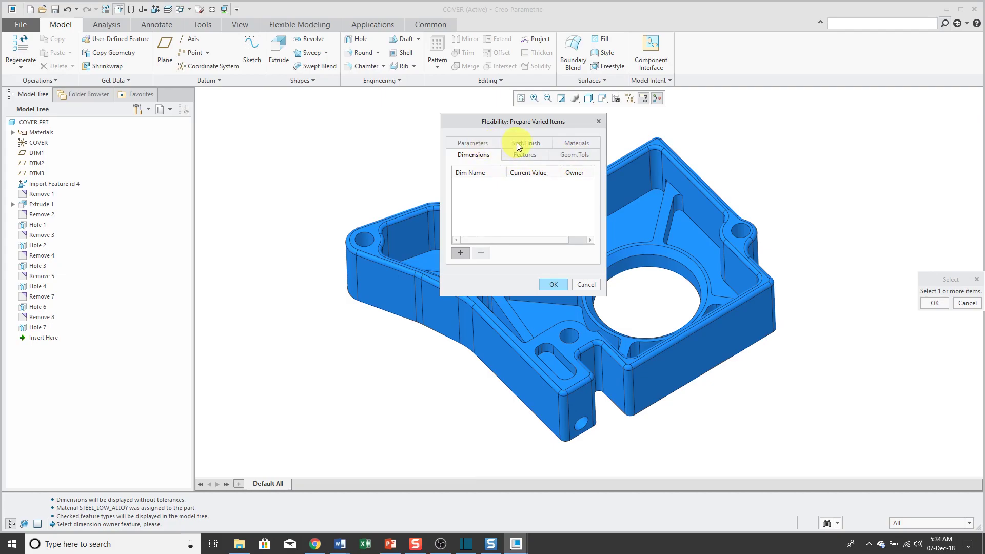
pyautogui.click(574, 144)
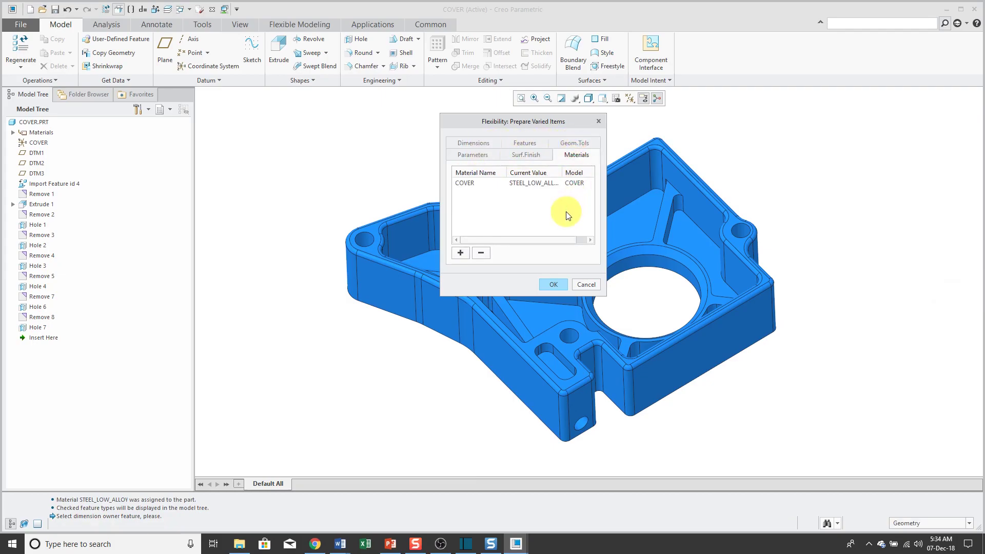
pyautogui.click(470, 185)
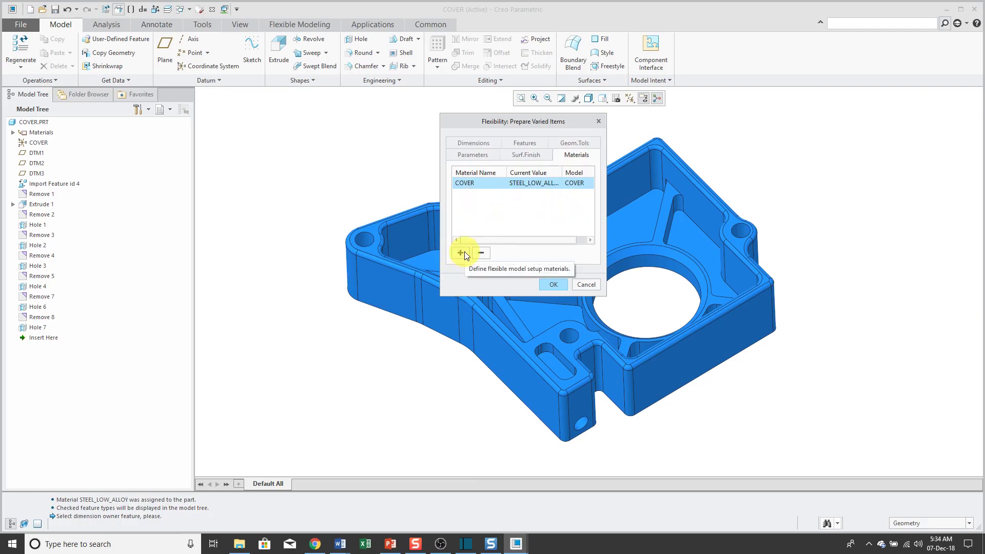
pyautogui.click(555, 285)
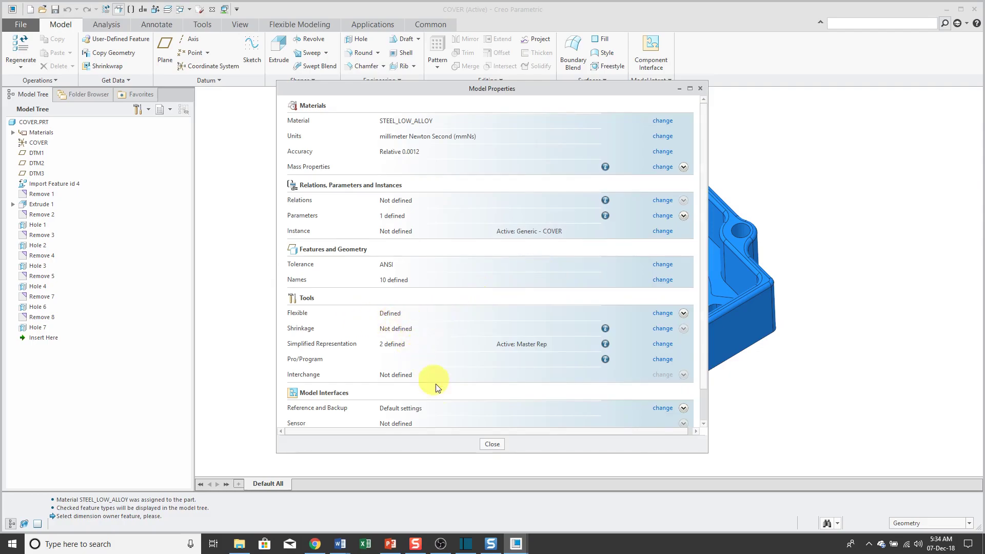
pyautogui.click(491, 444)
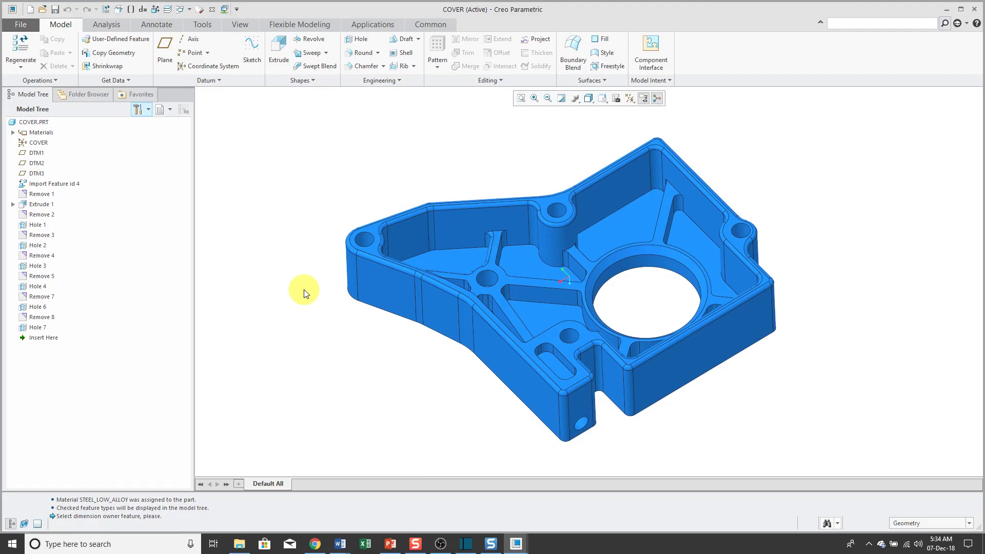
# - Create a new Design-type assembly named asm0001
pyautogui.click(31, 14)
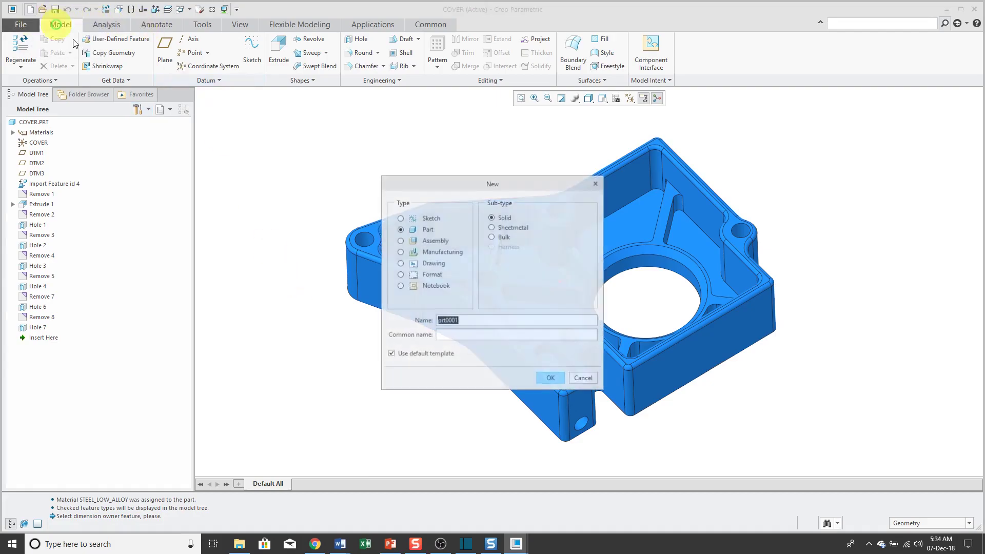
pyautogui.click(427, 241)
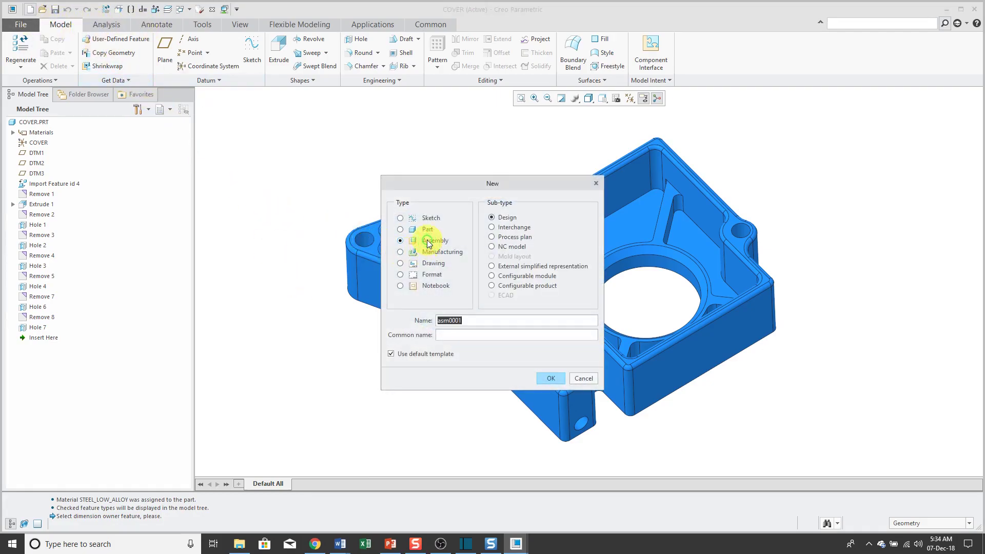
pyautogui.click(549, 379)
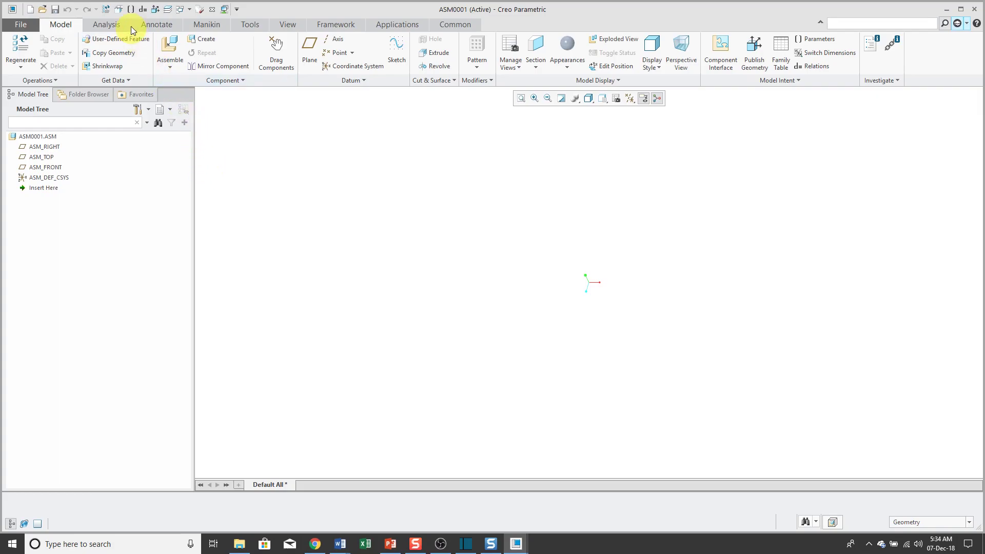
# - Add al6061.mtl and ss.mtl from Legacy-Materials to ASM0001's materials
pyautogui.click(116, 11)
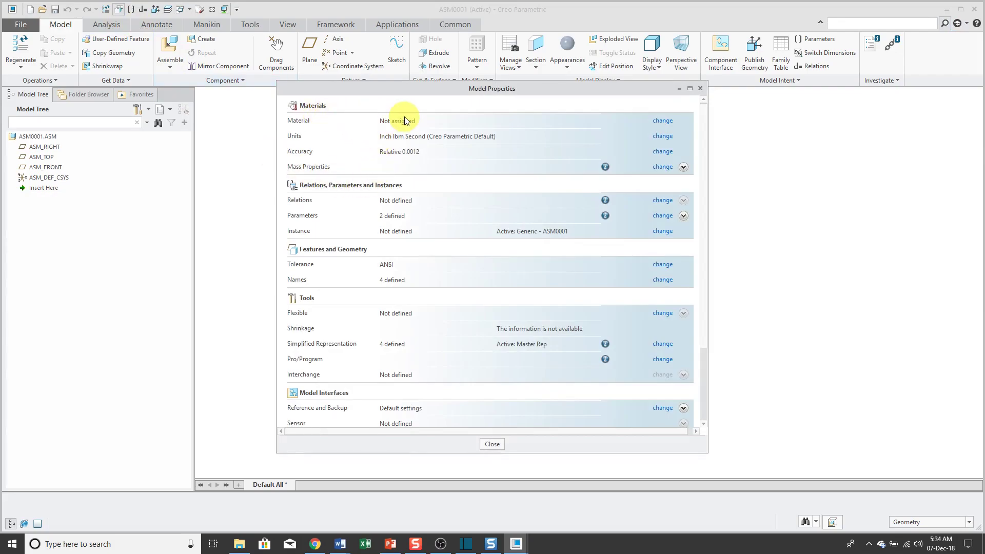
pyautogui.click(661, 123)
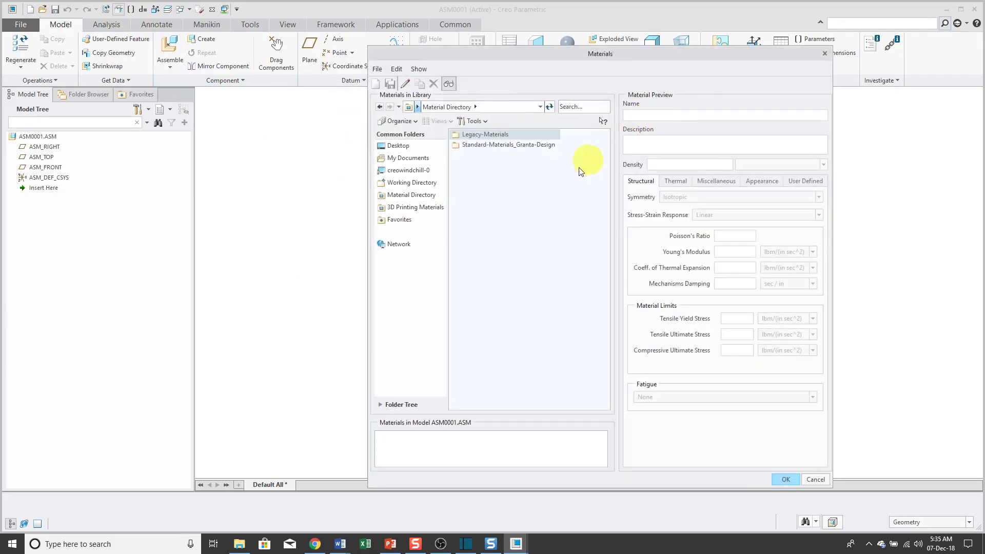
pyautogui.doubleClick(490, 135)
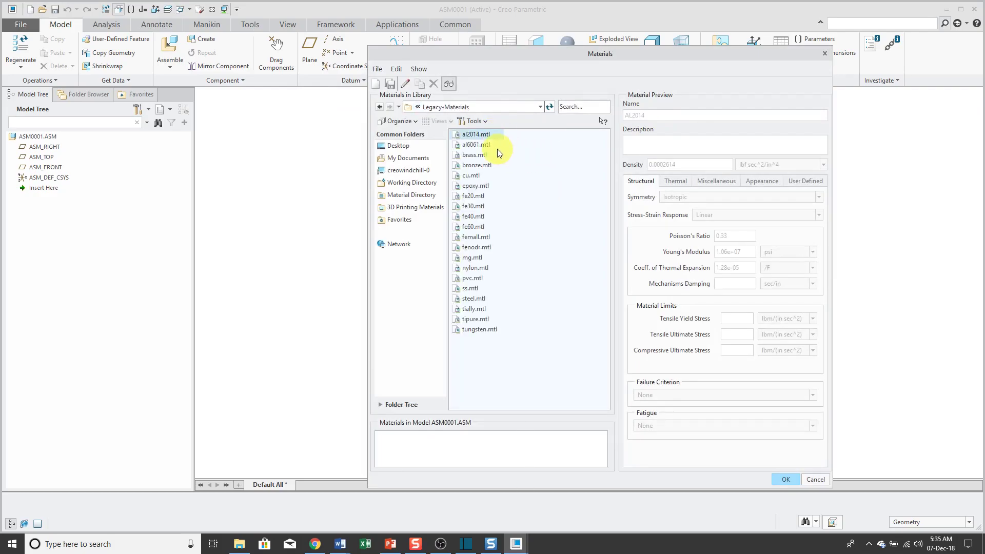
pyautogui.click(475, 145)
pyautogui.rightClick(479, 145)
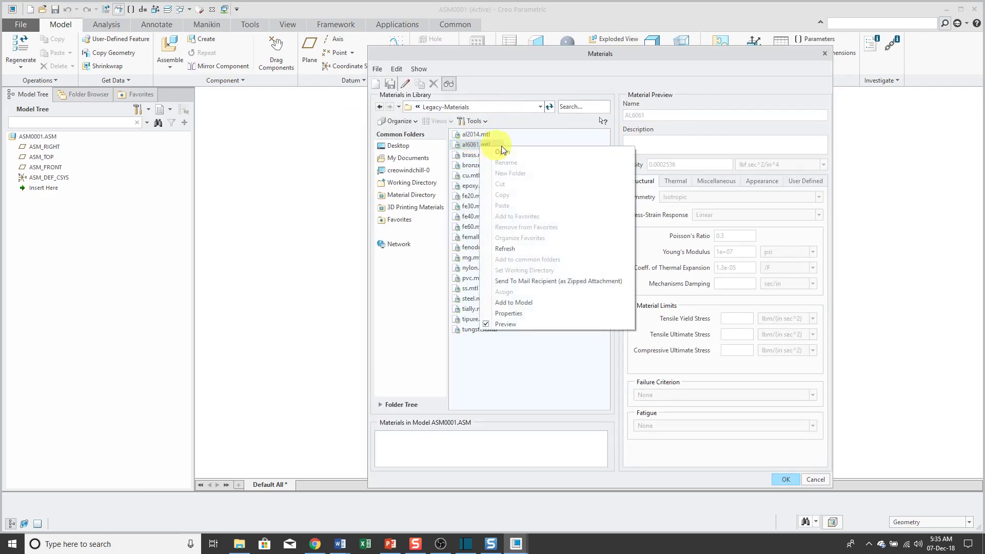
pyautogui.click(522, 302)
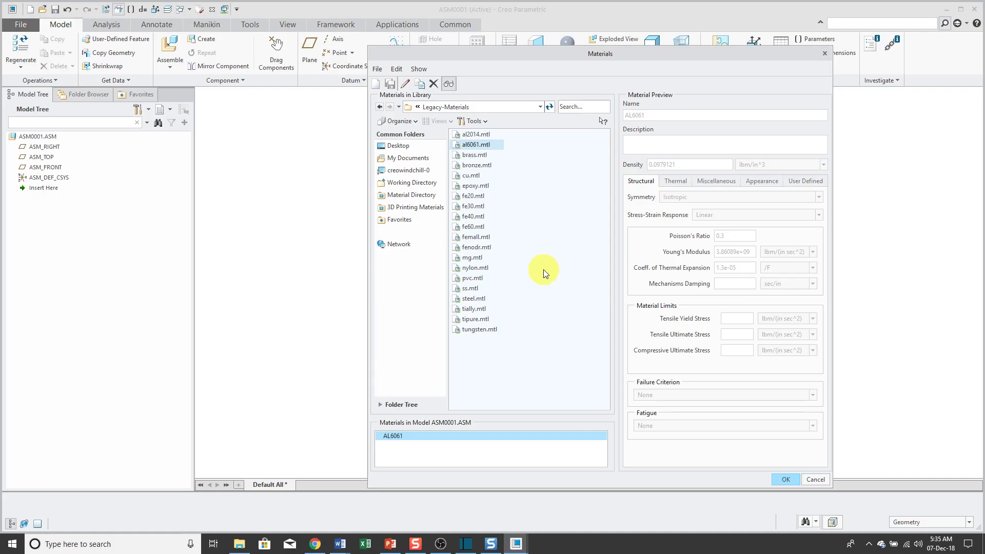
pyautogui.click(471, 288)
pyautogui.rightClick(471, 289)
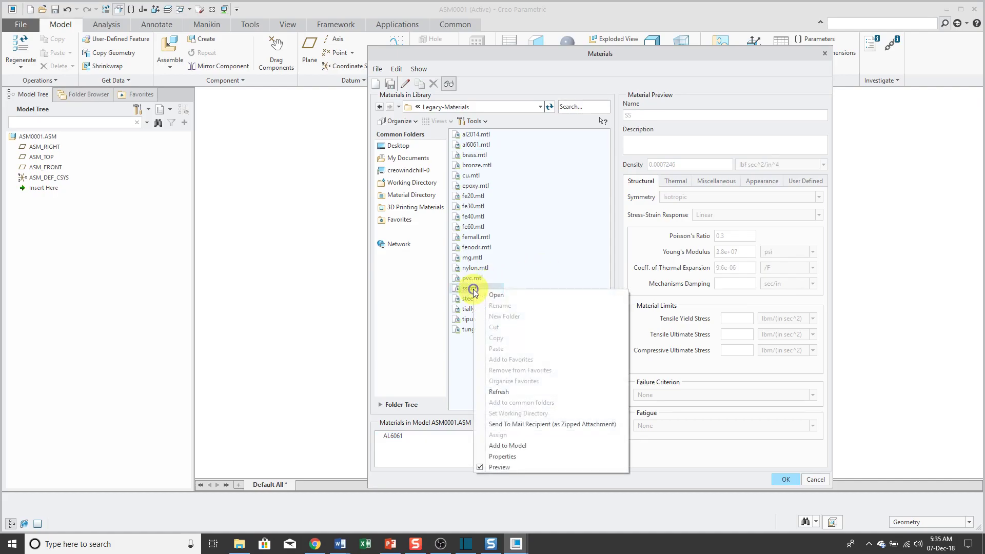
pyautogui.click(527, 444)
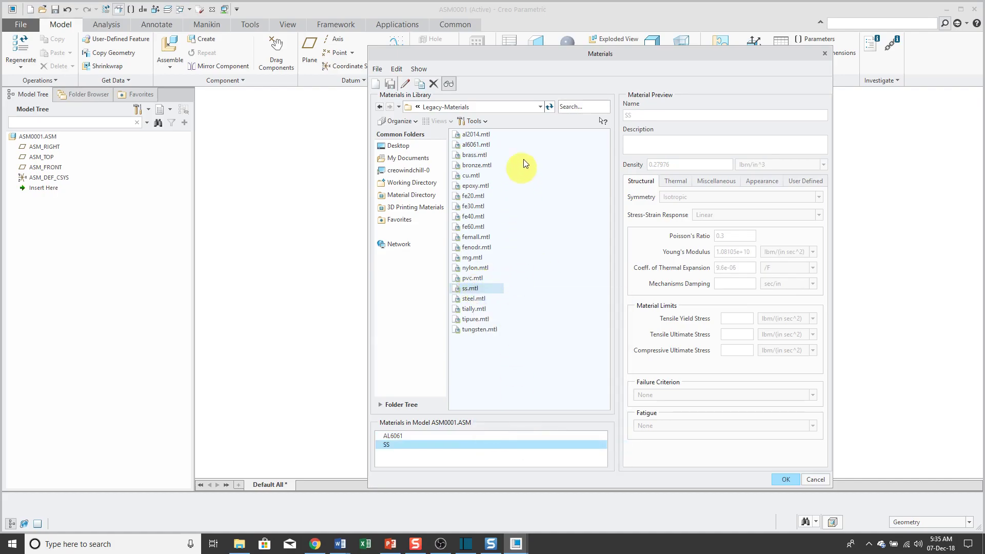
pyautogui.click(380, 107)
# - Add Titanium.mtl from Granta-Design Non-ferrous_metals to ASM0001 and confirm the material list
pyautogui.doubleClick(500, 144)
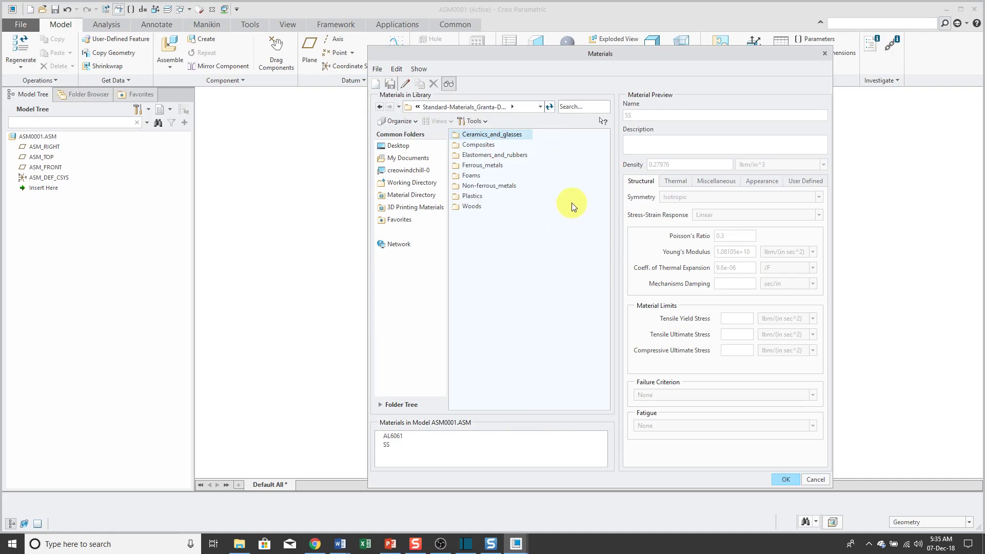
pyautogui.doubleClick(498, 187)
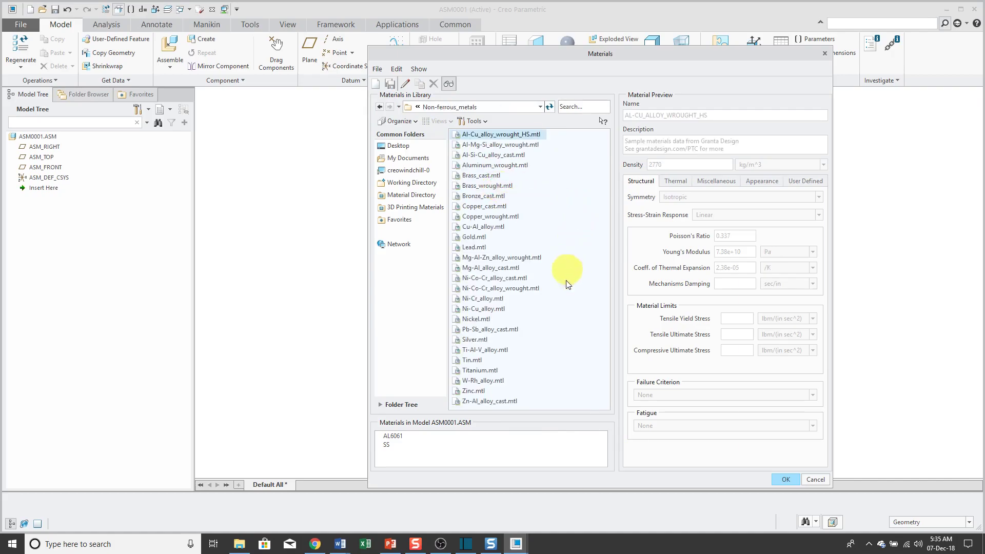
pyautogui.click(487, 370)
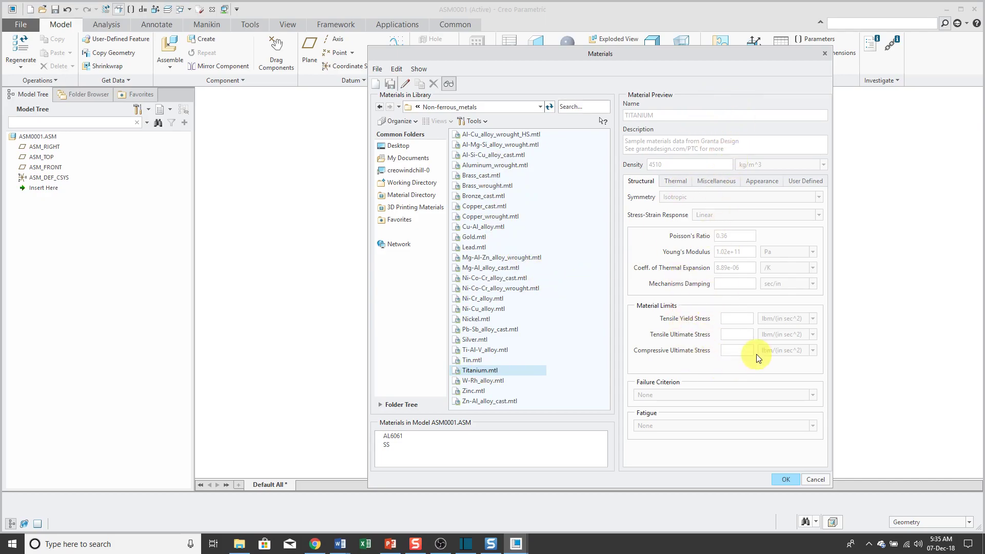
pyautogui.rightClick(491, 373)
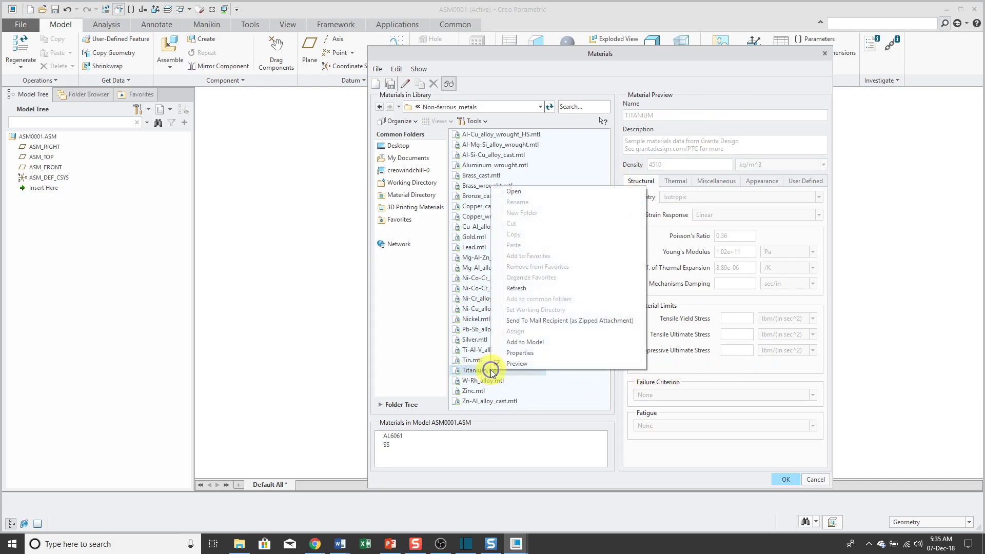
pyautogui.click(518, 342)
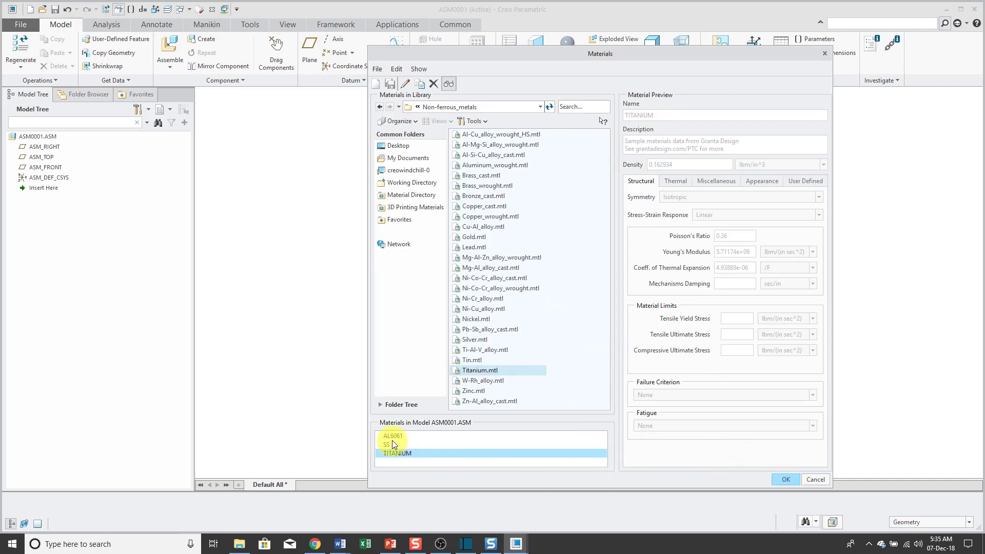
pyautogui.click(784, 480)
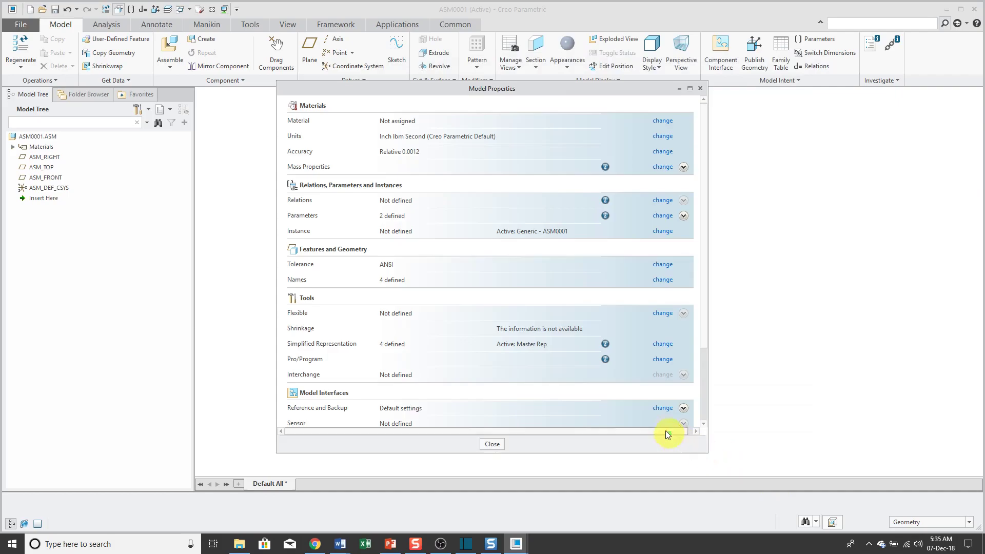
# - Assemble the in-session cover.prt, accepting its pre-defined flexibility
pyautogui.click(491, 444)
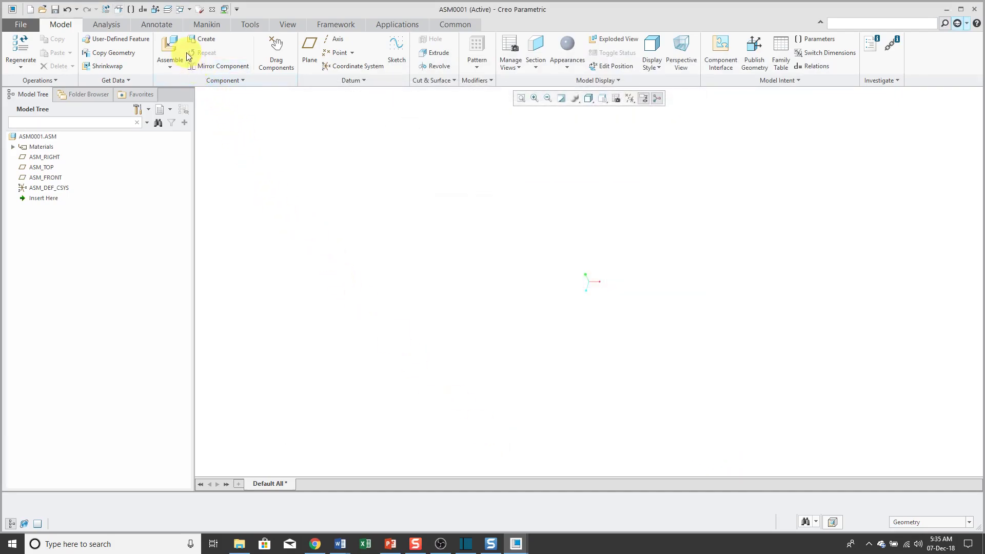
pyautogui.click(172, 44)
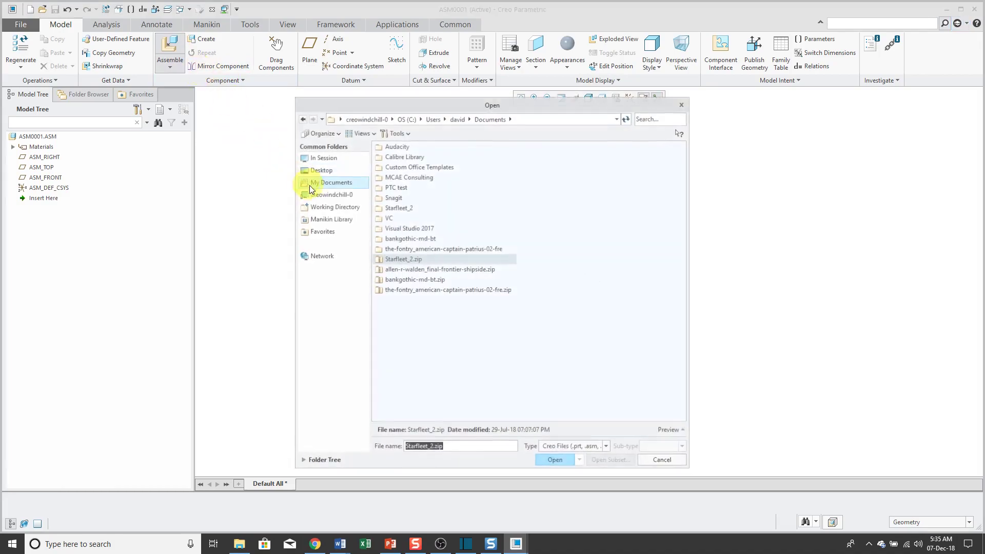
pyautogui.click(325, 158)
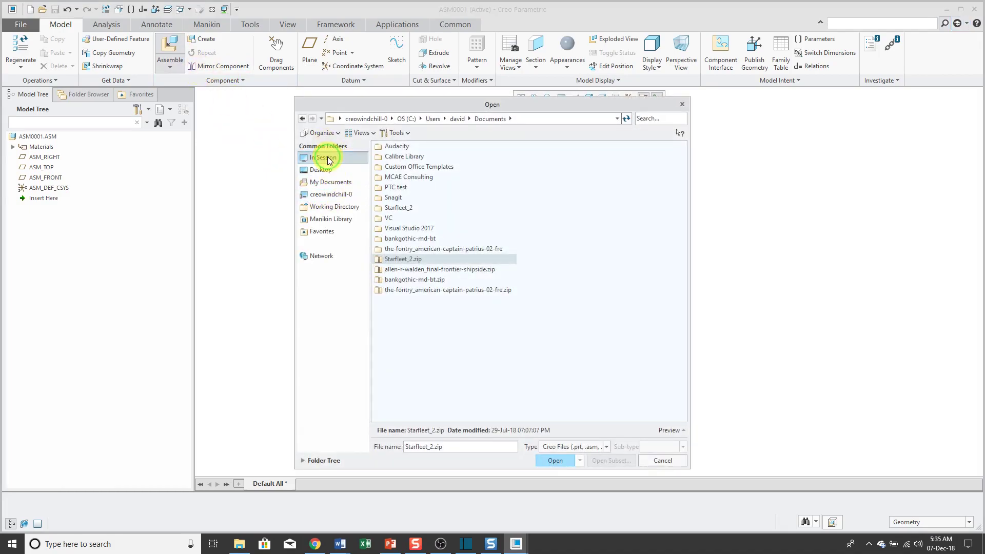
pyautogui.doubleClick(393, 157)
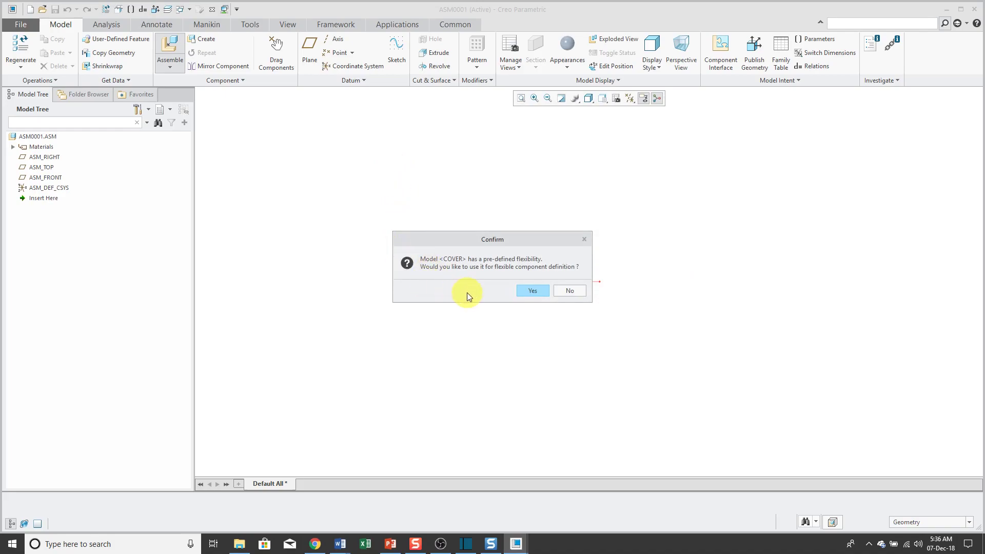
pyautogui.click(533, 291)
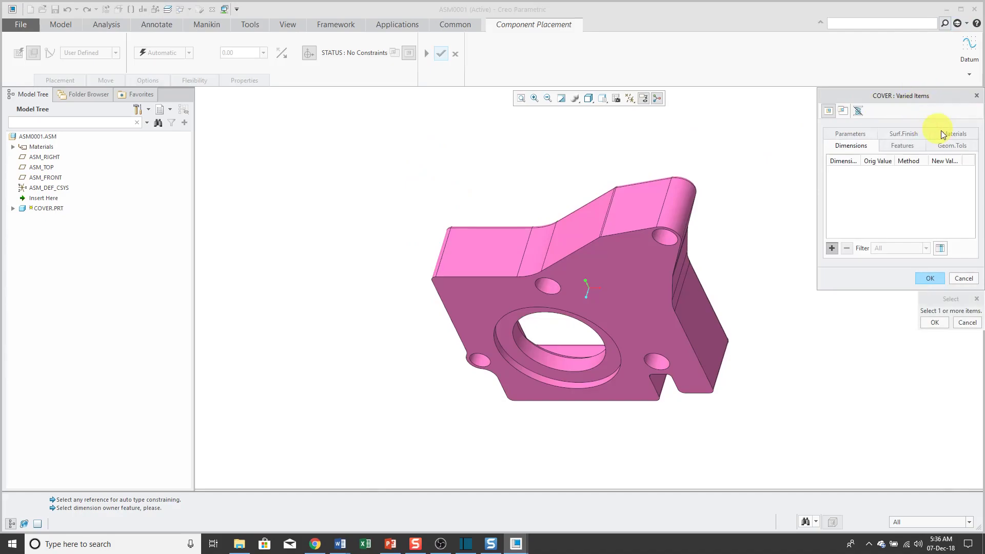
# - Set COVER's varied material to AL6061 and place it with a Default constraint
pyautogui.click(956, 133)
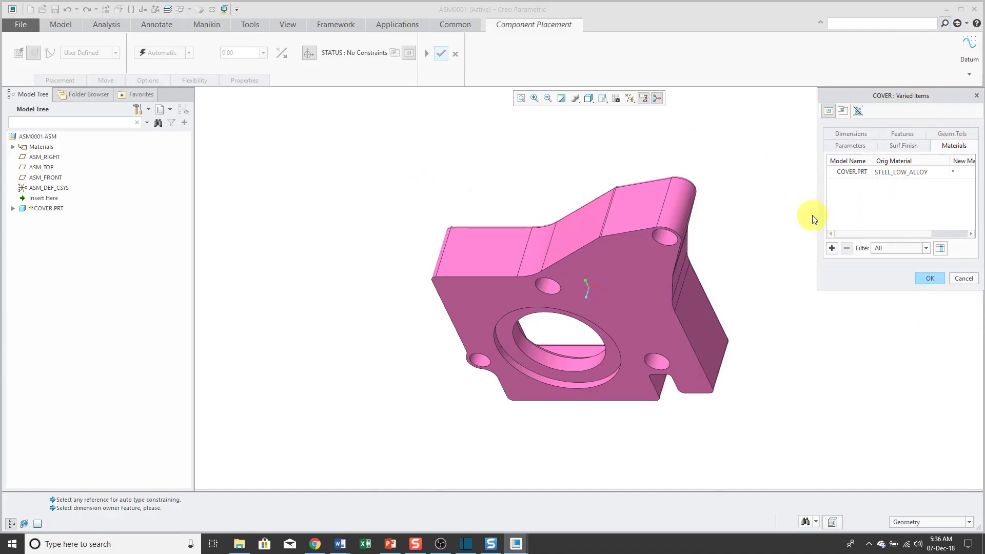
pyautogui.moveTo(817, 215); pyautogui.dragTo(741, 210)
pyautogui.click(903, 159)
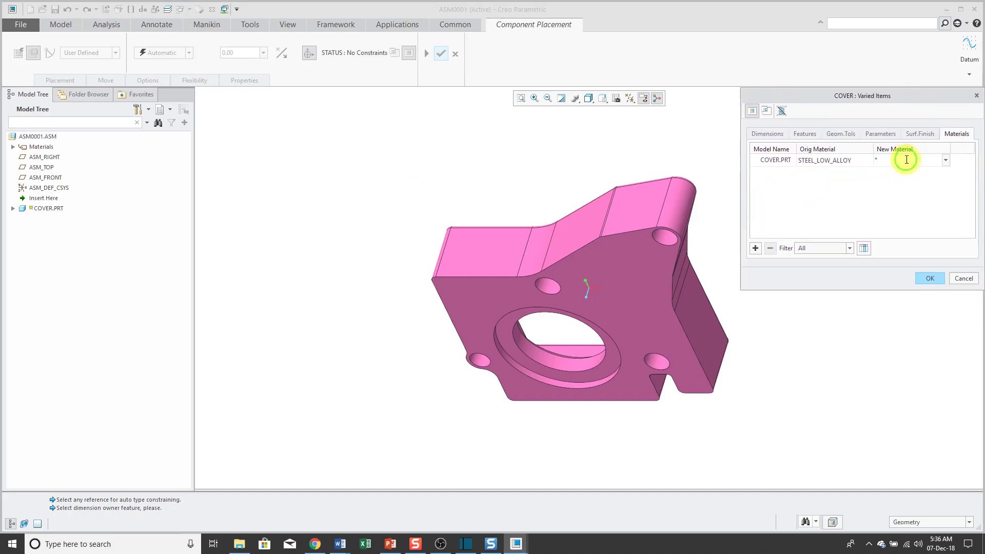
pyautogui.click(946, 161)
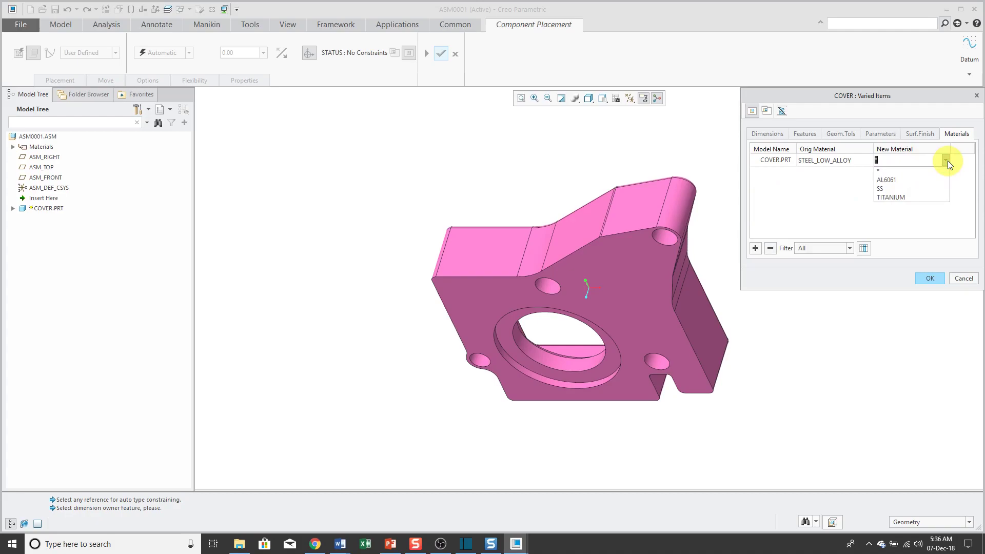
pyautogui.click(893, 183)
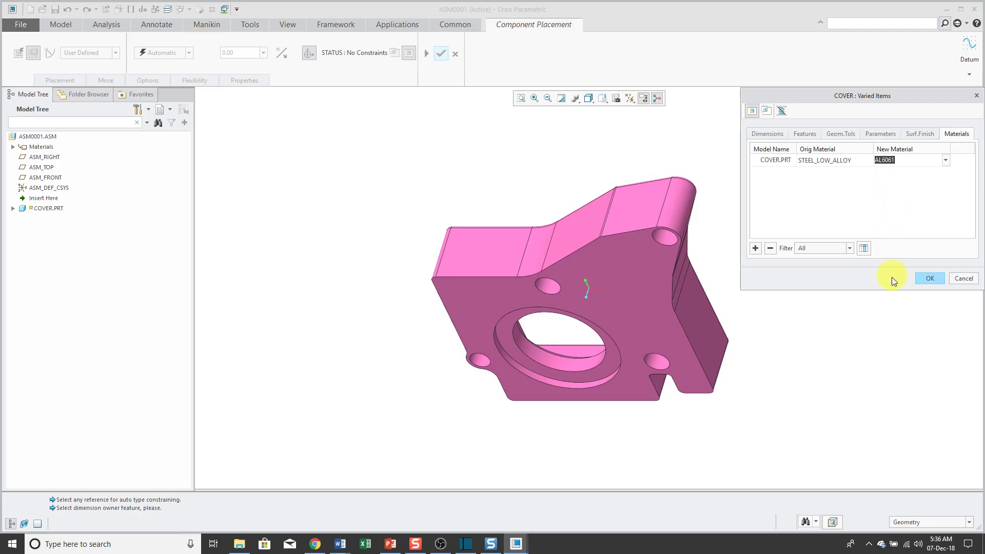
pyautogui.click(930, 278)
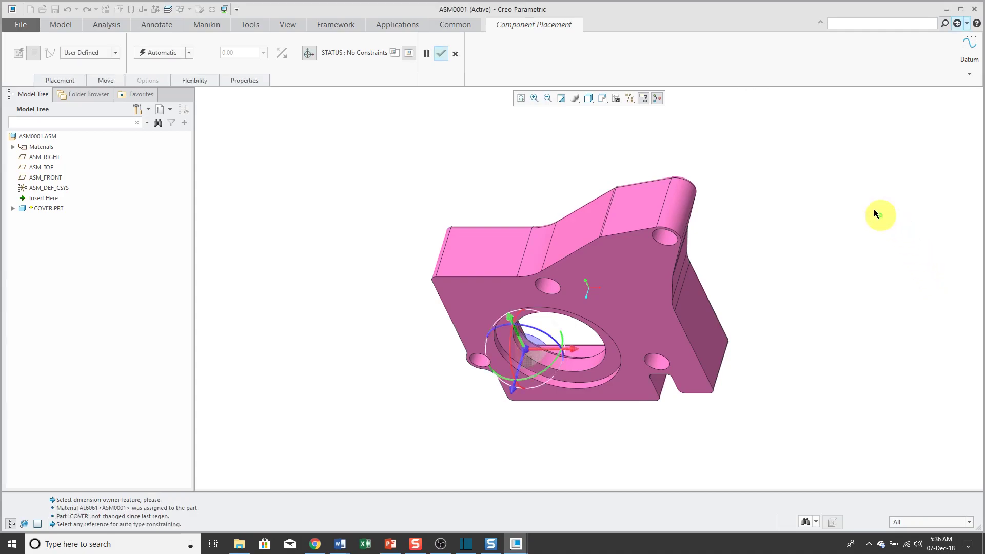
pyautogui.rightClick(487, 172)
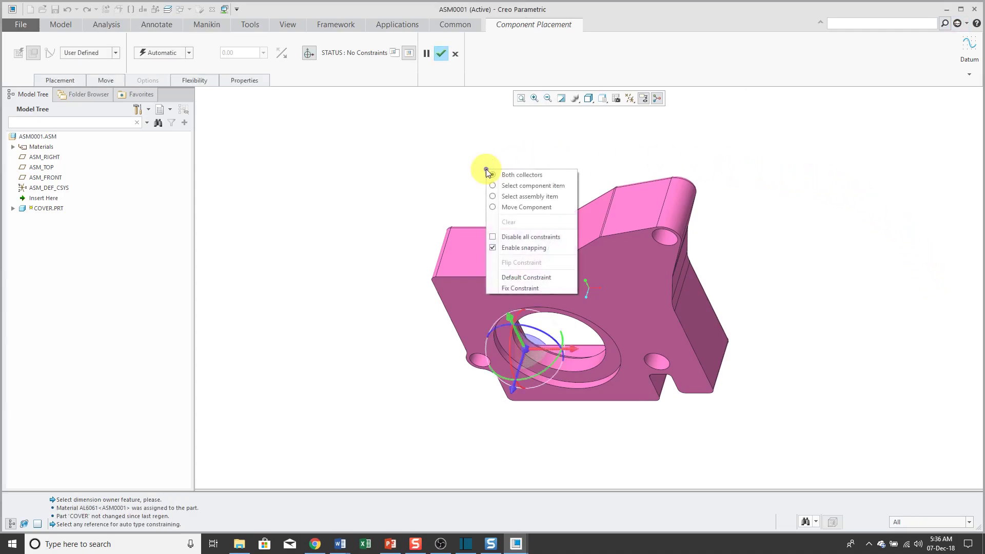
pyautogui.click(522, 280)
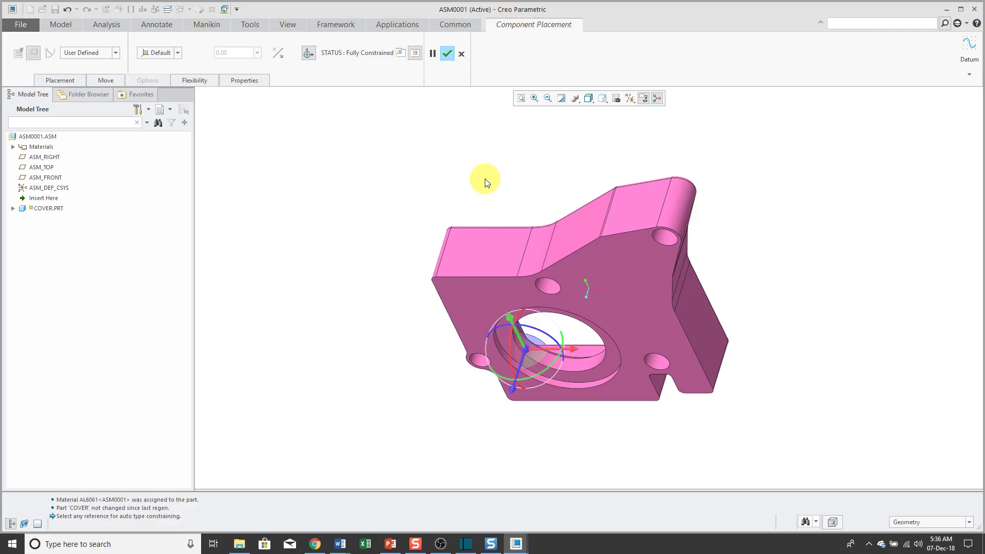
# - Complete COVER's placement and expand the tree to show AL6061, SS, TITANIUM and COVER's AL6061
pyautogui.middleClick(485, 178)
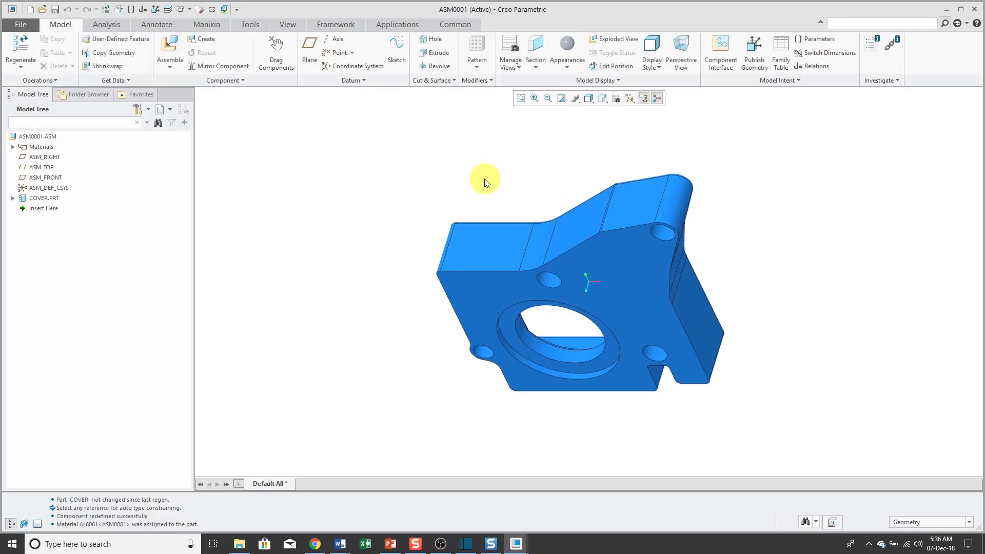
pyautogui.click(13, 147)
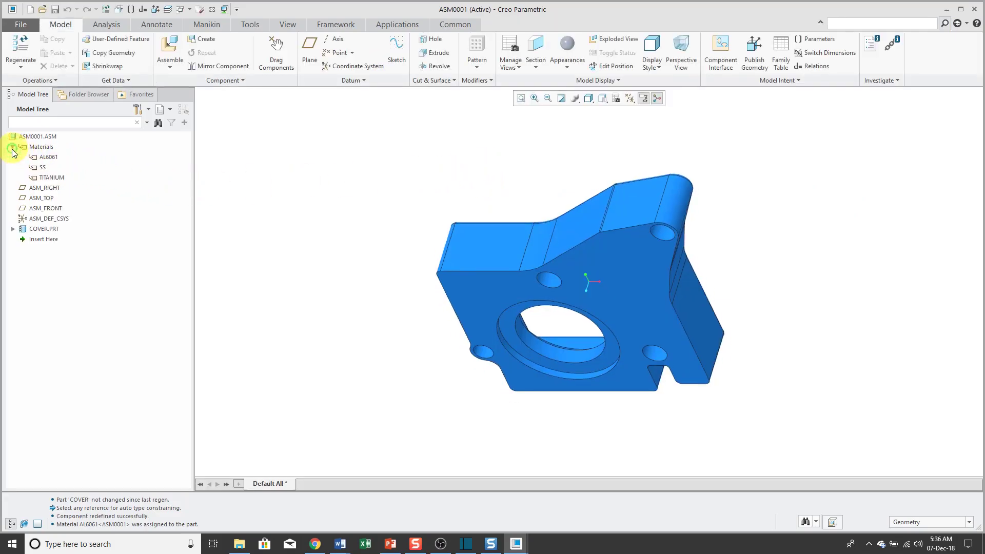
pyautogui.click(14, 229)
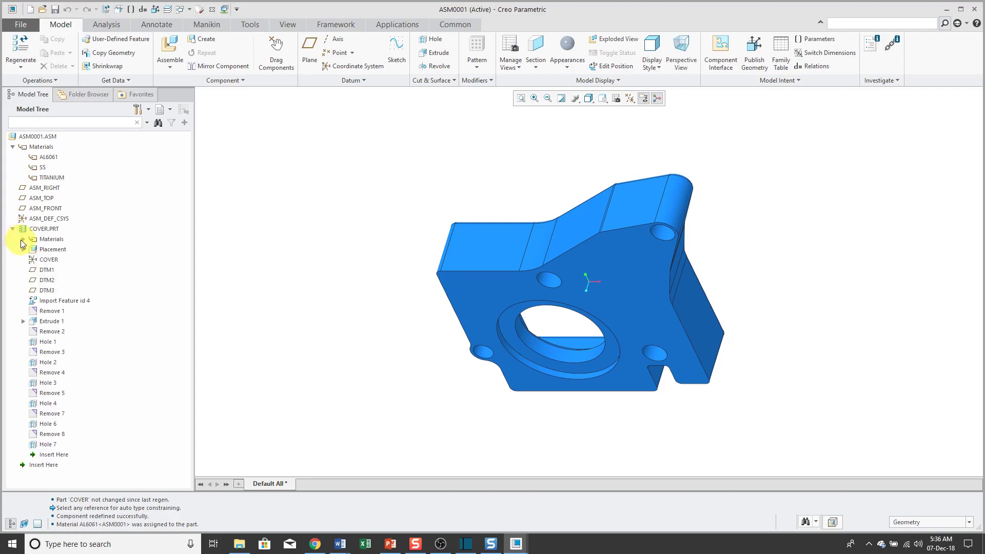
pyautogui.click(23, 239)
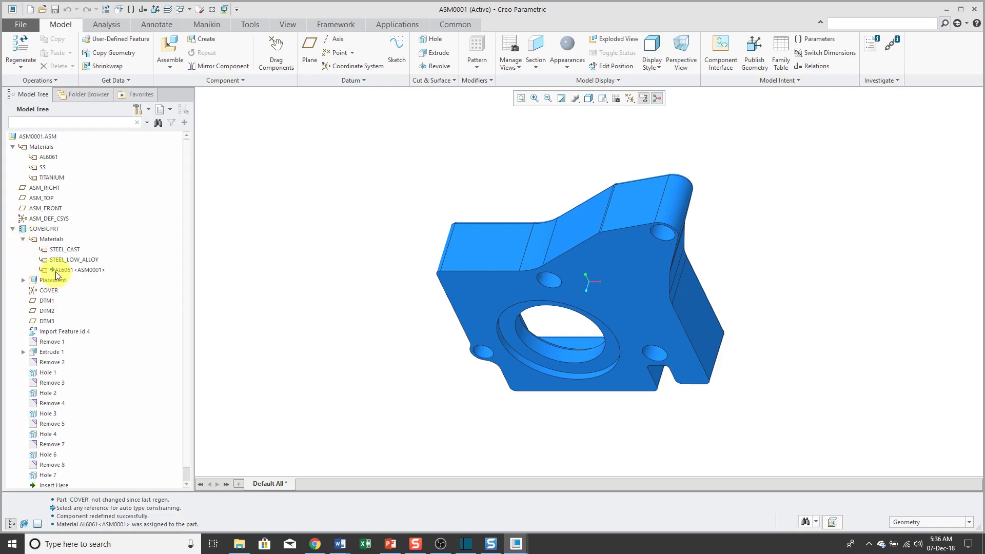